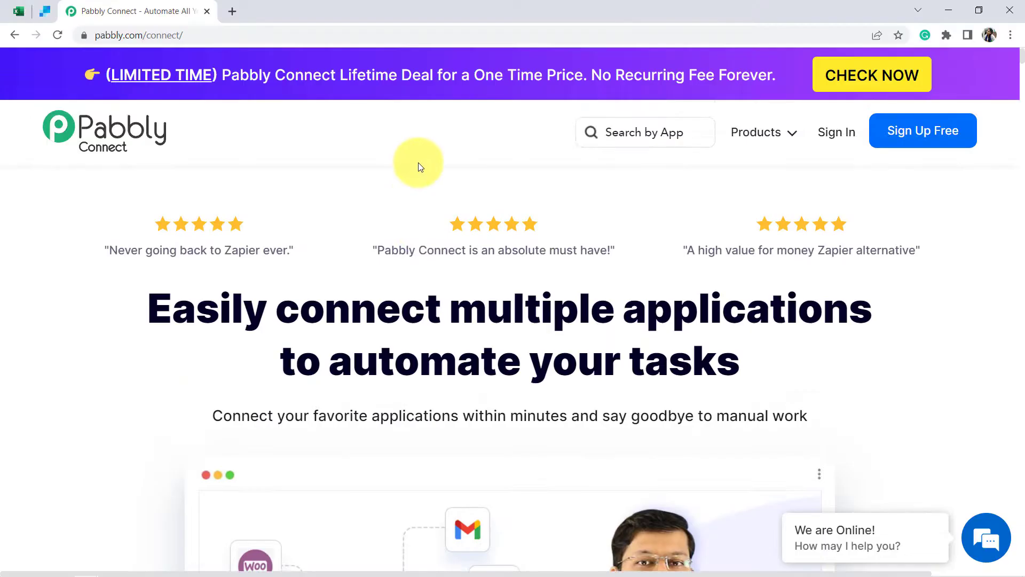
- Review the All Lead Data sheet's headers and test lead in A1:D4, then the SendGrid contact lists
{"action": "scroll", "coordinate": [419, 188], "scroll_direction": "down", "scroll_amount": 2}
{"action": "scroll", "coordinate": [419, 192], "scroll_direction": "up", "scroll_amount": 2}
{"action": "scroll", "coordinate": [419, 193], "scroll_direction": "up", "scroll_amount": 1}
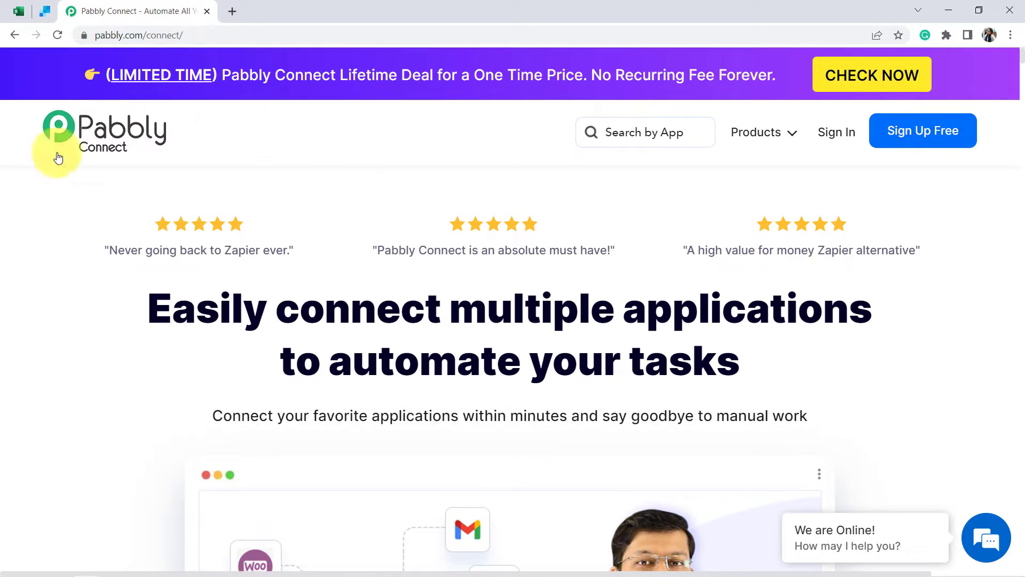
{"action": "left_click", "coordinate": [31, 11]}
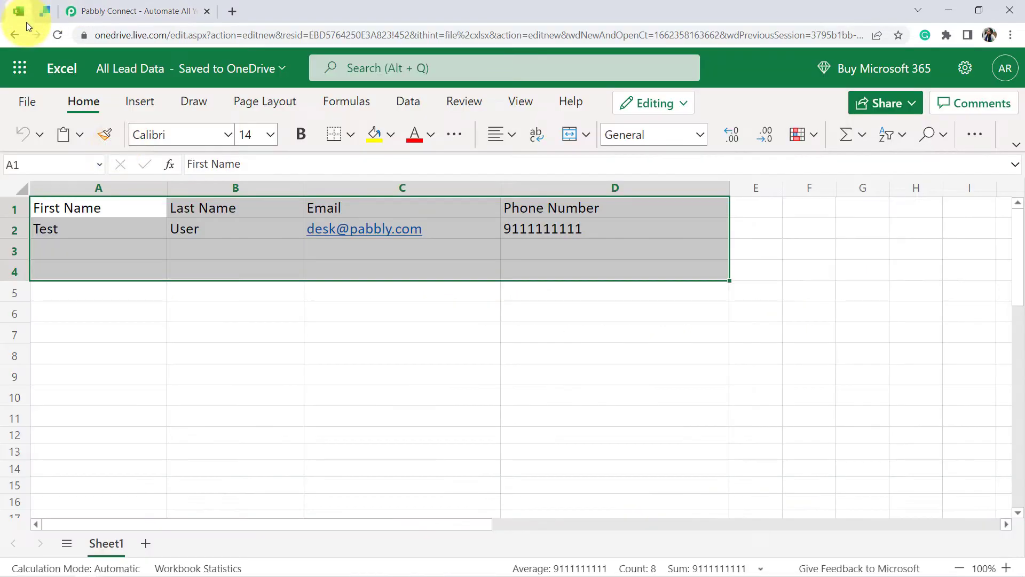
{"action": "left_click", "coordinate": [121, 286]}
{"action": "left_click_drag", "start_coordinate": [105, 212], "coordinate": [648, 264]}
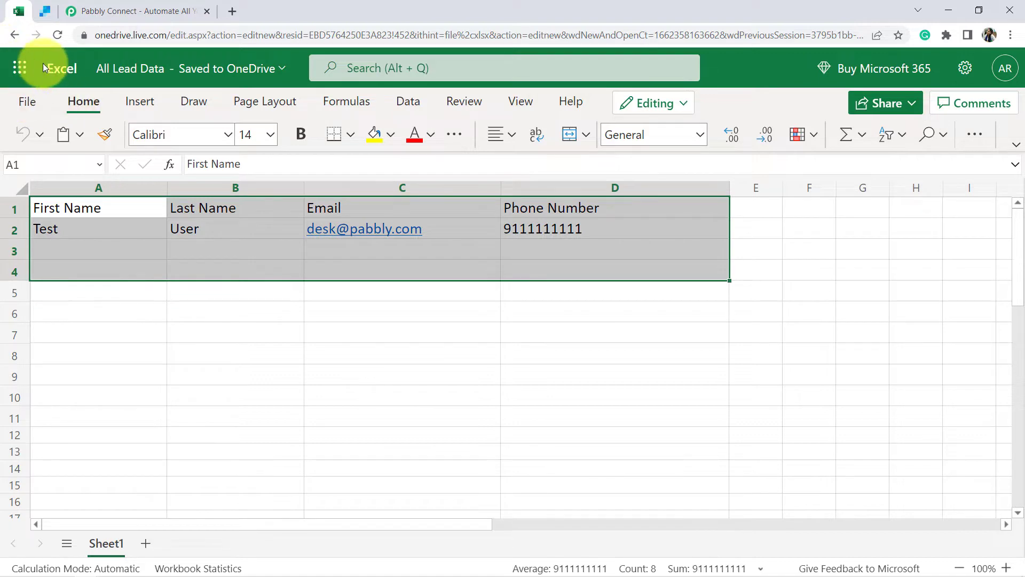
{"action": "left_click", "coordinate": [45, 11]}
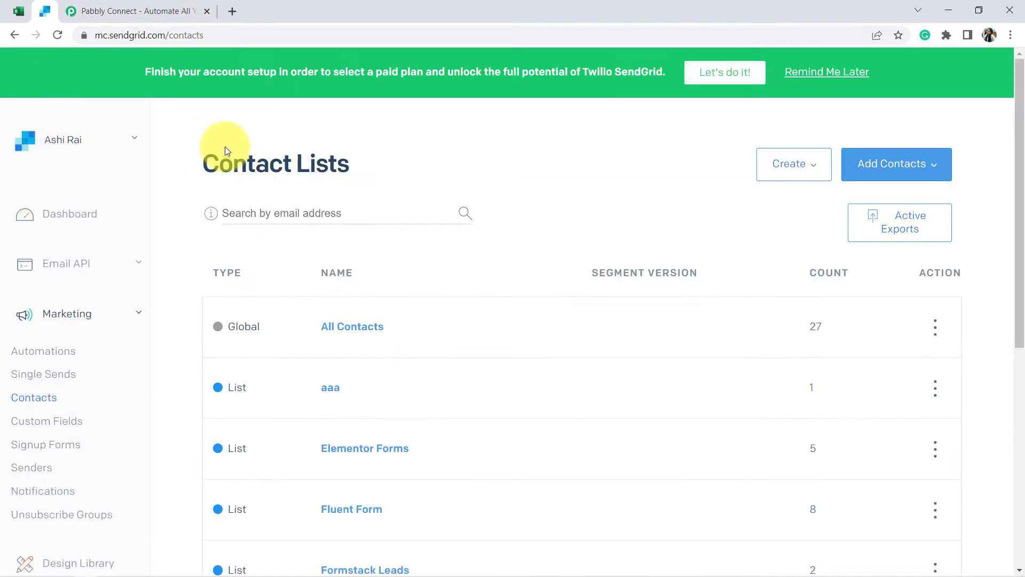
- Sign in to the Pabbly account from the homepage and launch Pabbly Connect from the account's apps
{"action": "left_click", "coordinate": [142, 6]}
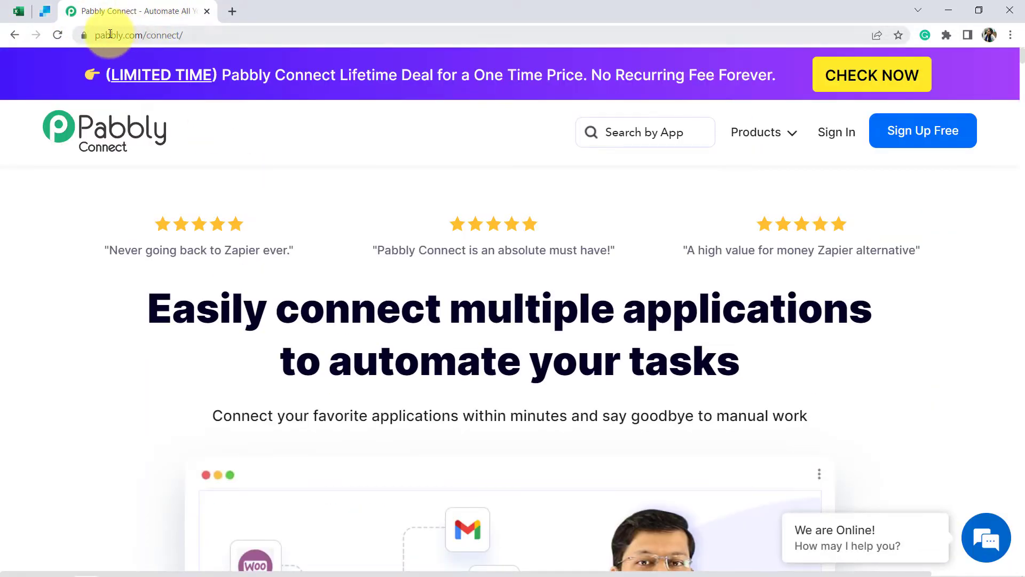
{"action": "left_click_drag", "start_coordinate": [109, 34], "coordinate": [227, 36]}
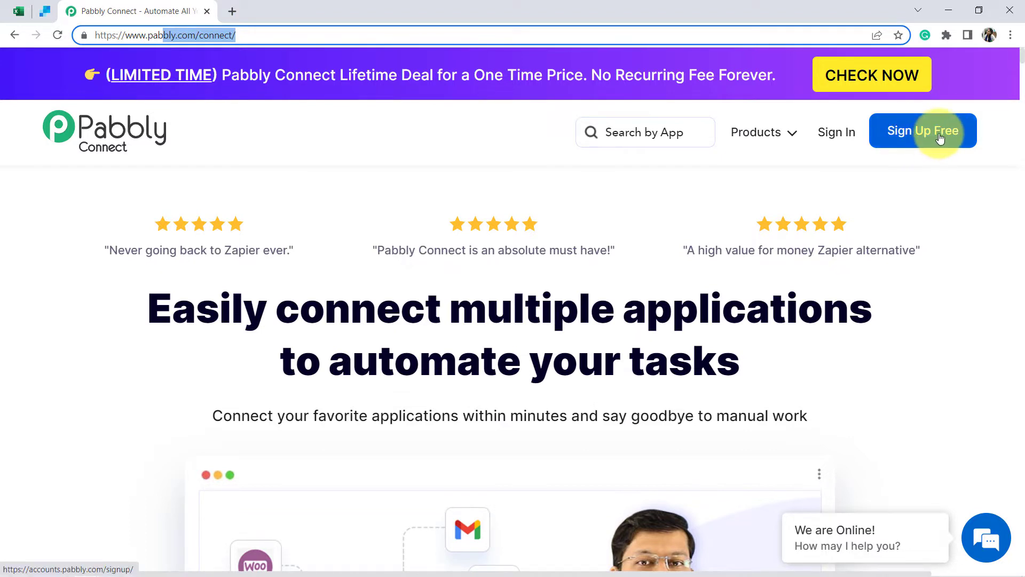
{"action": "left_click", "coordinate": [837, 136]}
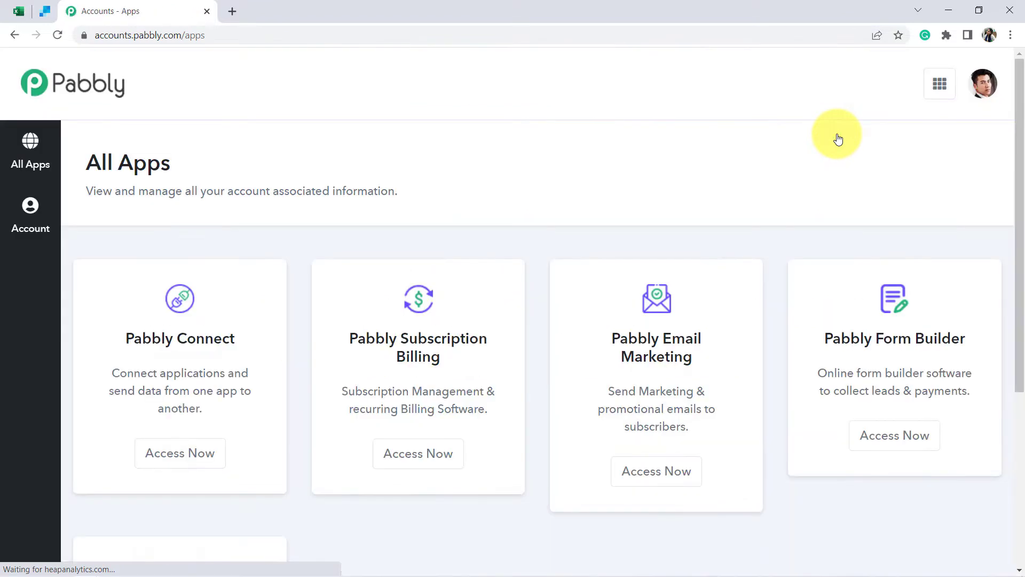
{"action": "left_click", "coordinate": [183, 451]}
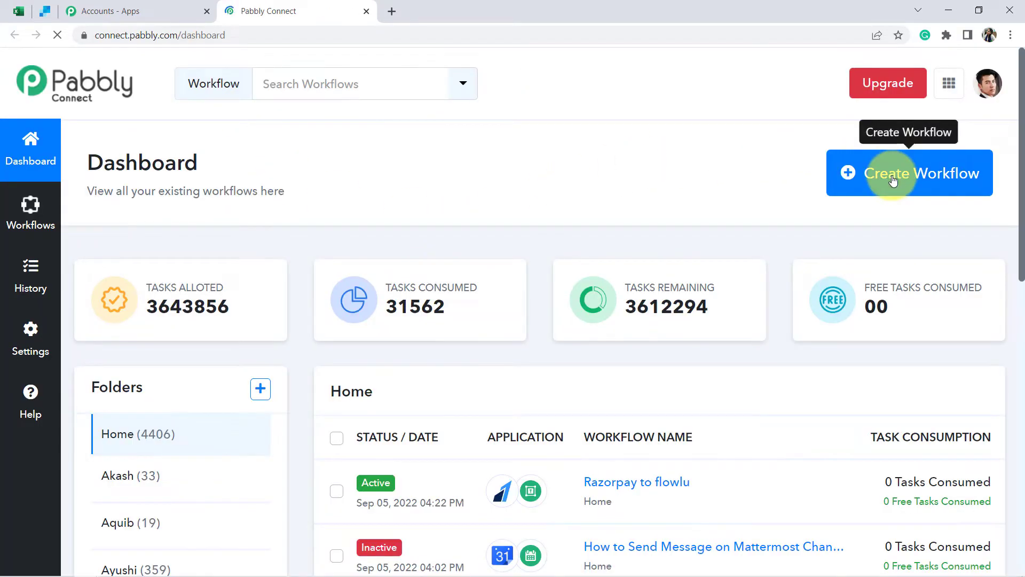
- Start a new workflow, paste in the name 'MS Excel to Sendgrid Automation' and create it
{"action": "left_click", "coordinate": [893, 180]}
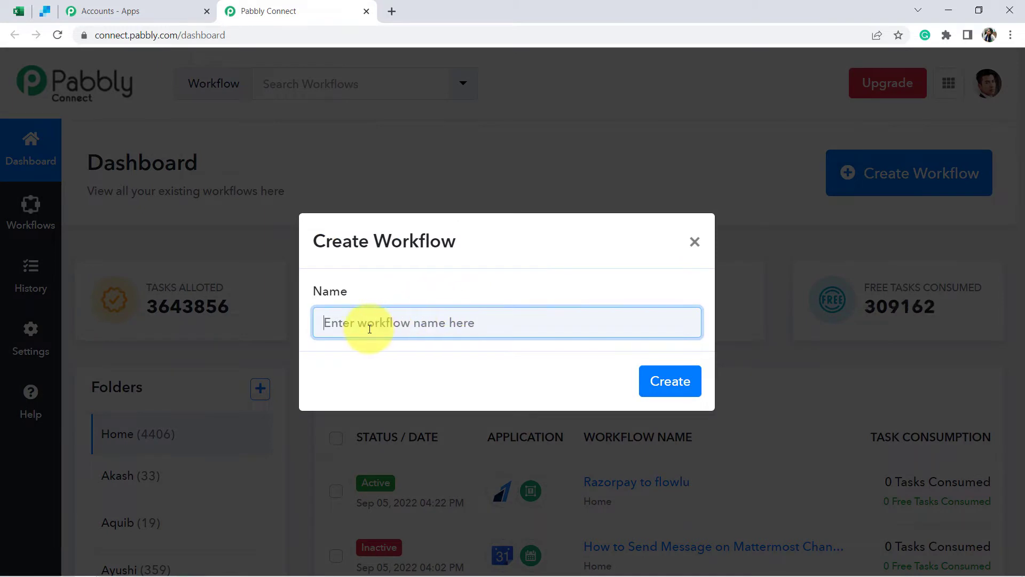
{"action": "type", "text": "MS Excel to Sendgrid Automation"}
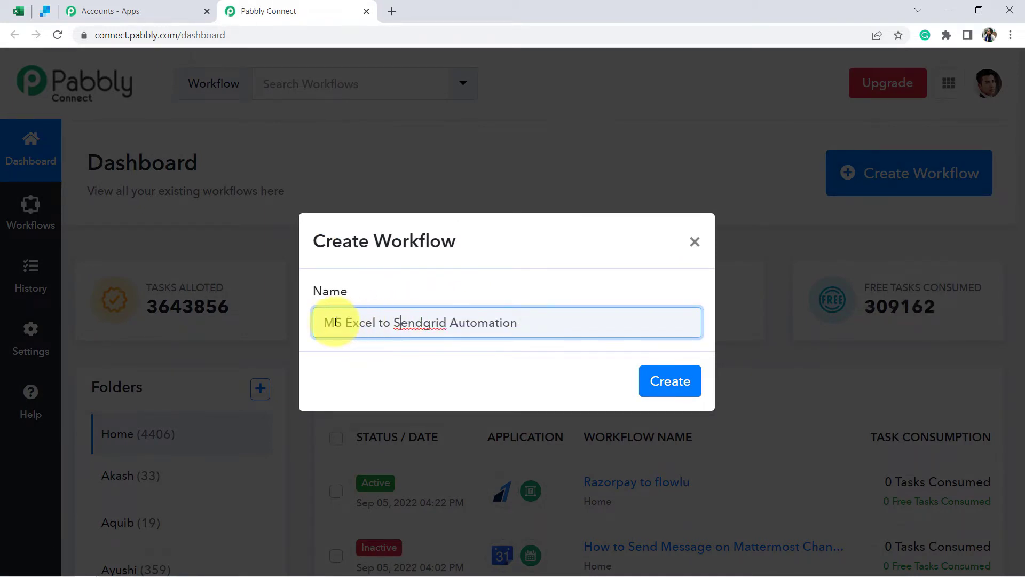
{"action": "left_click_drag", "start_coordinate": [336, 322], "coordinate": [503, 310]}
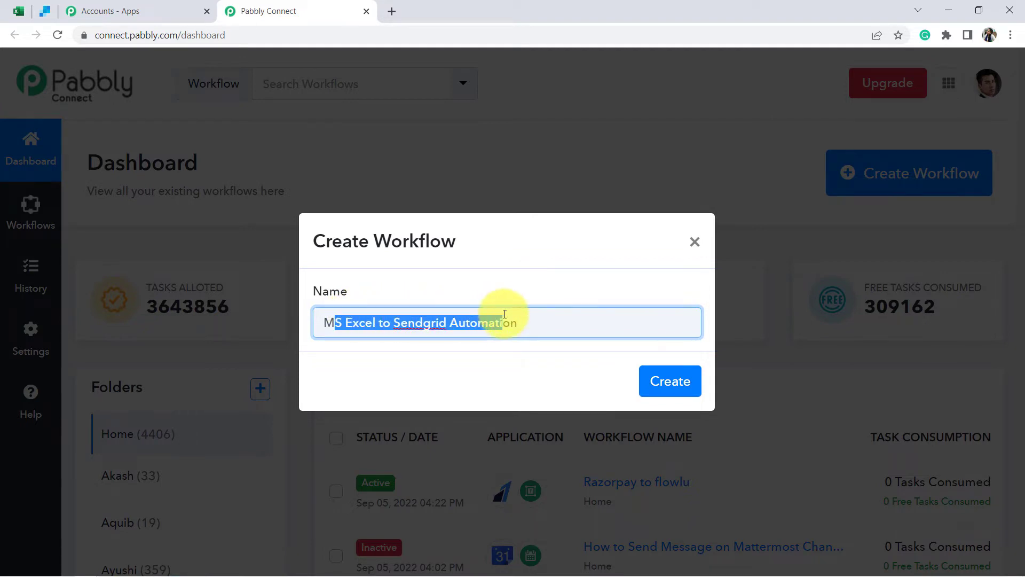
{"action": "left_click", "coordinate": [505, 314]}
{"action": "left_click", "coordinate": [687, 380]}
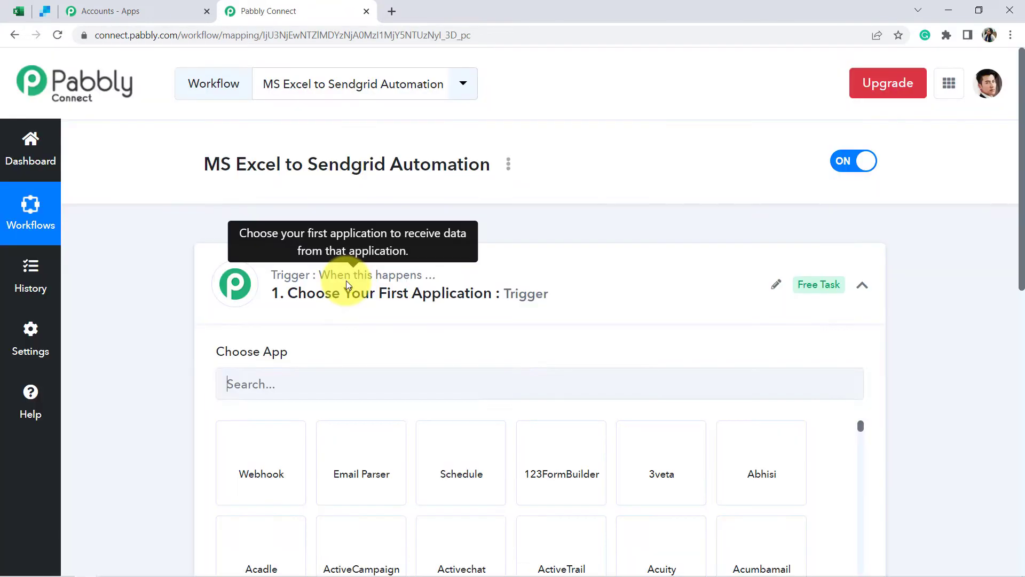
- Make Microsoft Excel the trigger app, found by searching 'micros', with the New Row in Worksheet event
{"action": "left_click", "coordinate": [352, 283]}
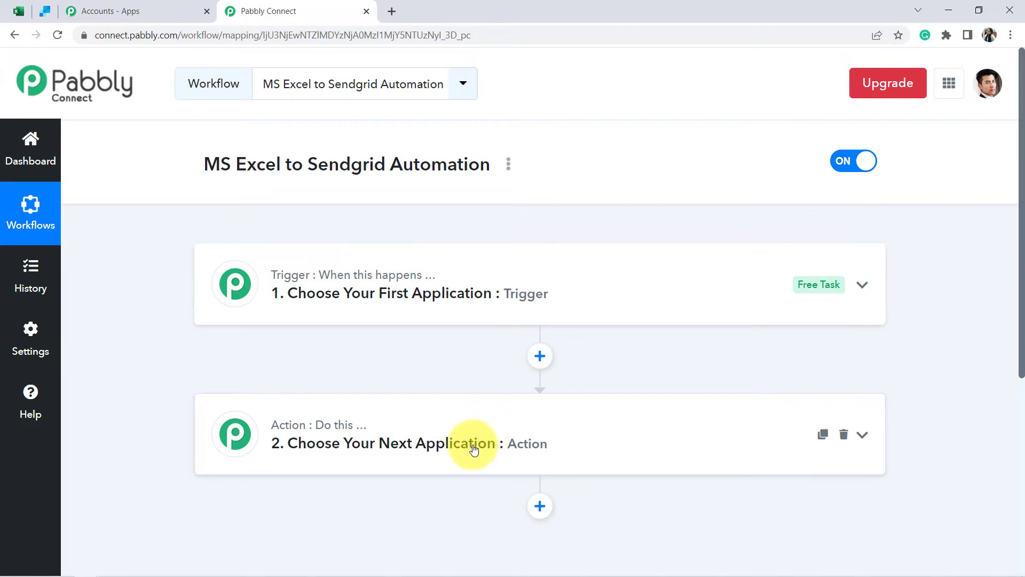
{"action": "left_click", "coordinate": [401, 303]}
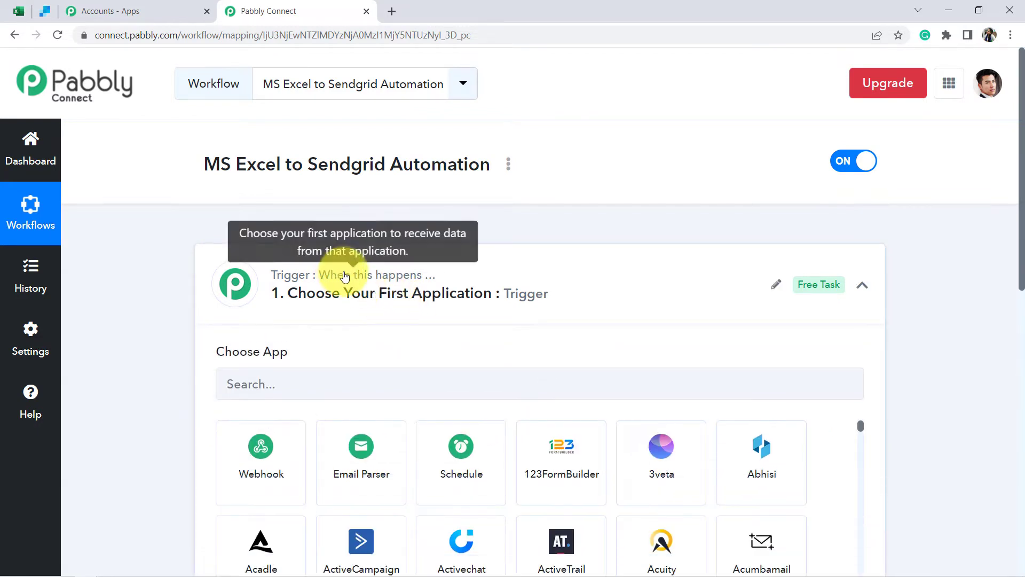
{"action": "left_click", "coordinate": [308, 307]}
{"action": "type", "text": "m"}
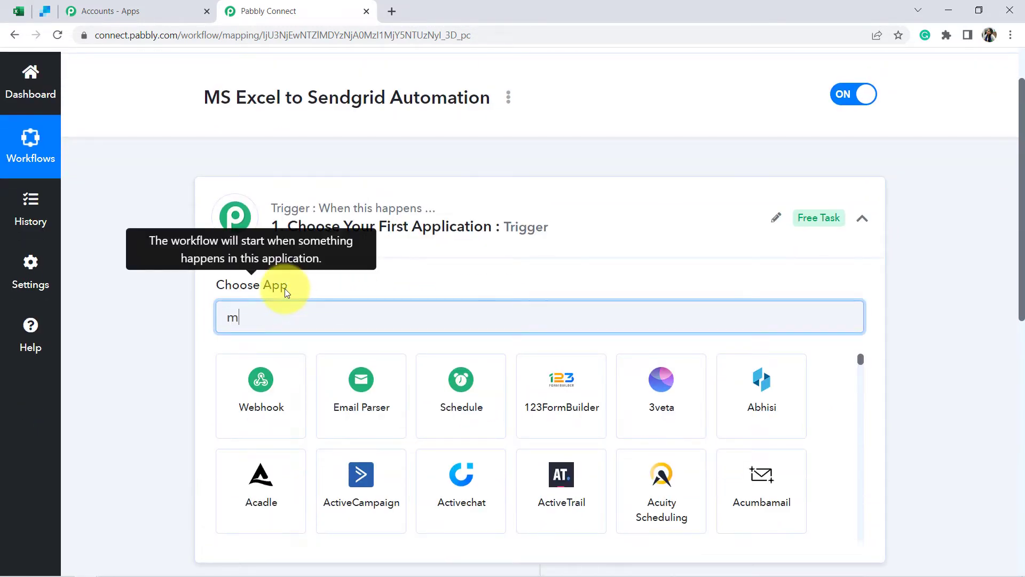
{"action": "type", "text": "icros"}
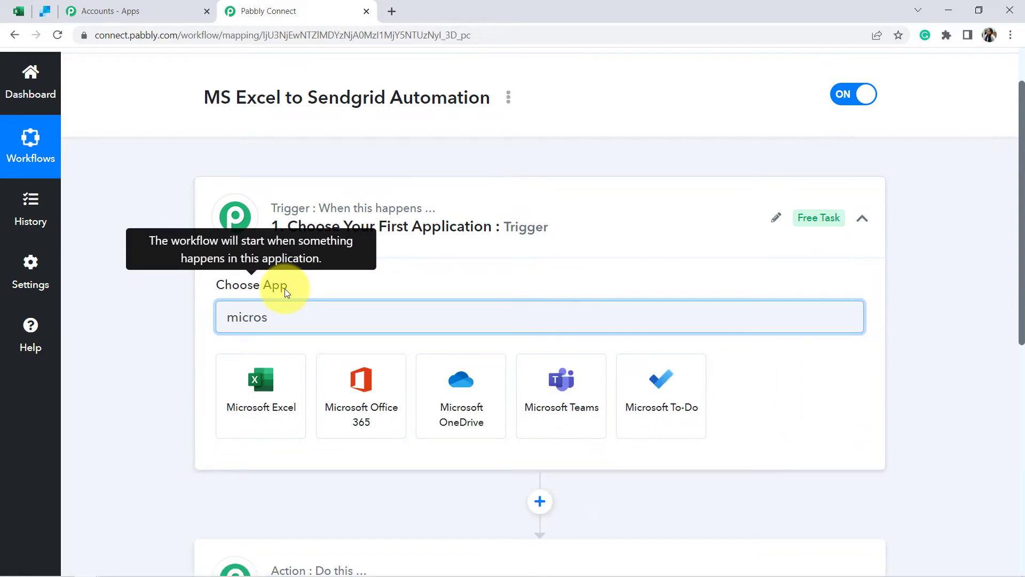
{"action": "left_click", "coordinate": [256, 368]}
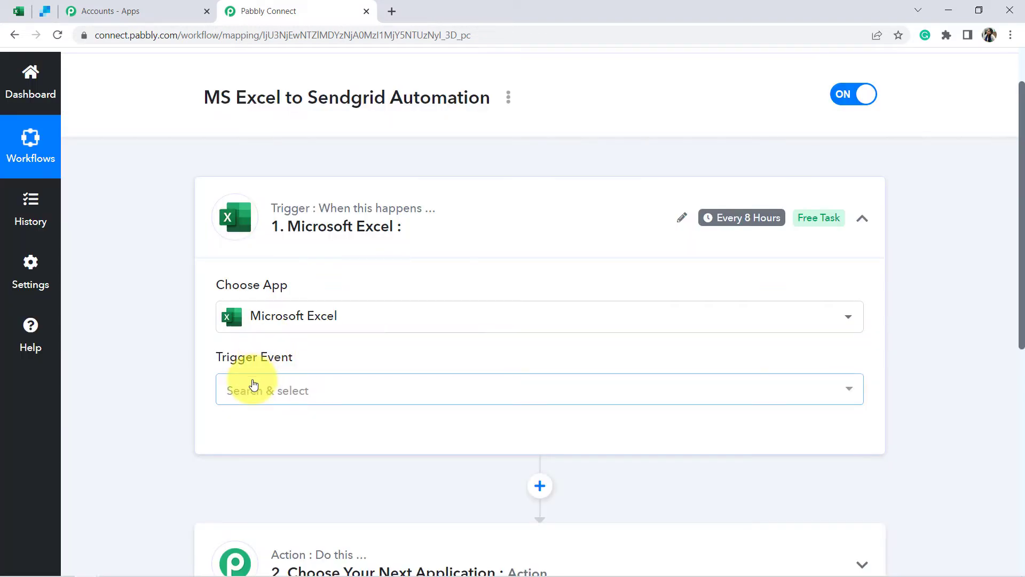
{"action": "left_click", "coordinate": [257, 387]}
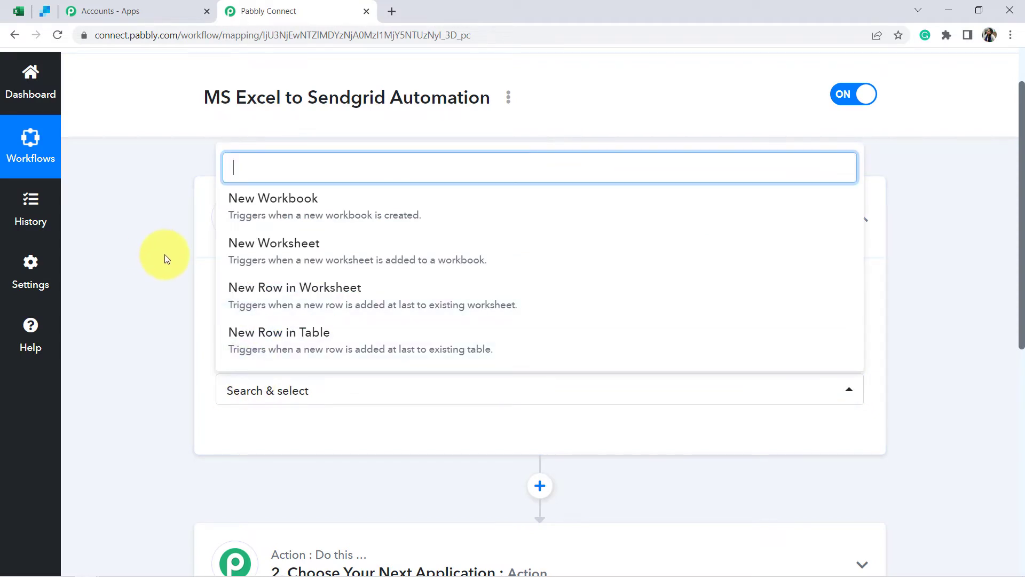
{"action": "left_click", "coordinate": [363, 297]}
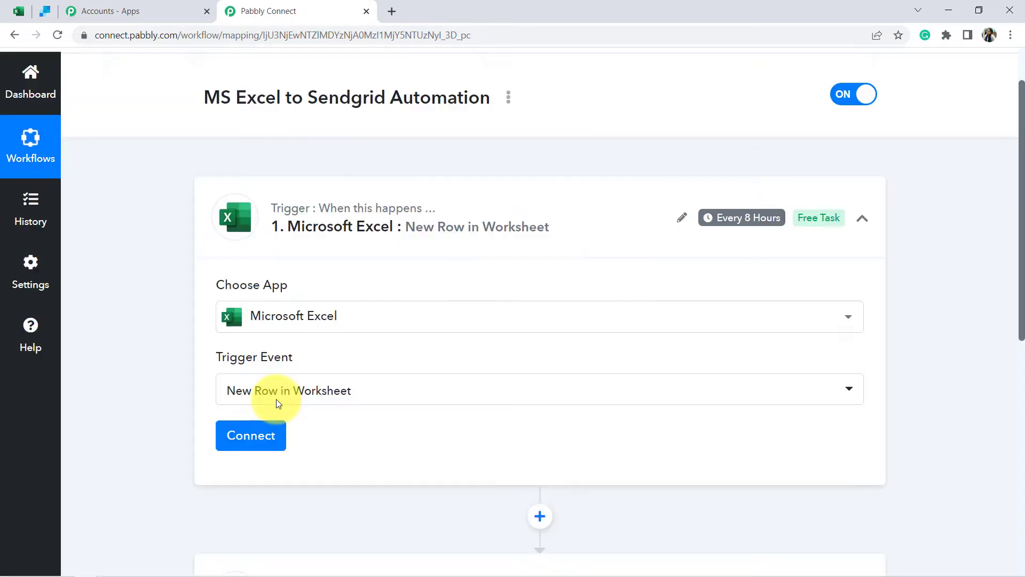
{"action": "scroll", "coordinate": [277, 298], "scroll_direction": "down", "scroll_amount": 3}
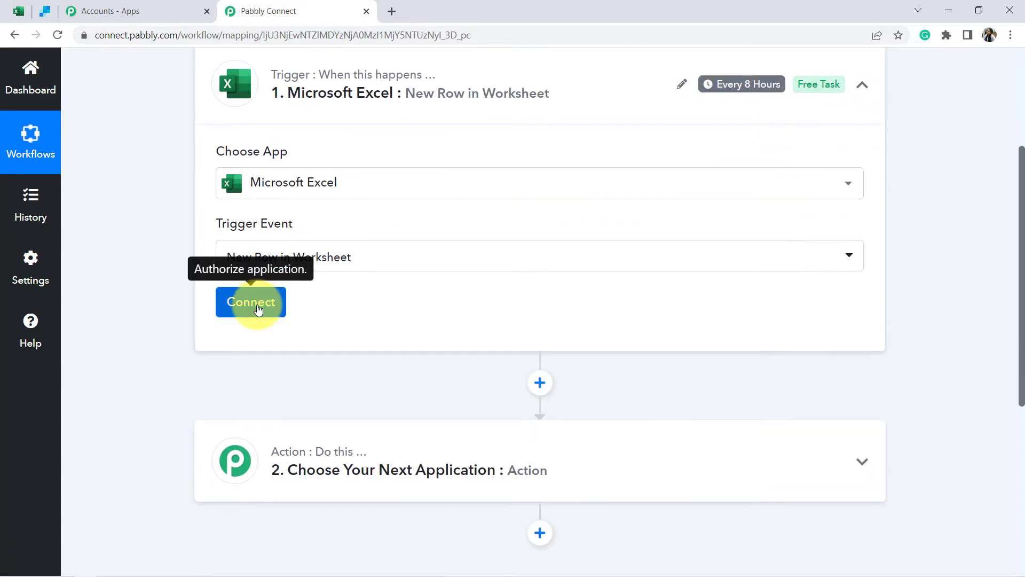
- Add a new Microsoft Excel connection and grant Pabbly Connect access on the Microsoft consent page
{"action": "left_click", "coordinate": [256, 302]}
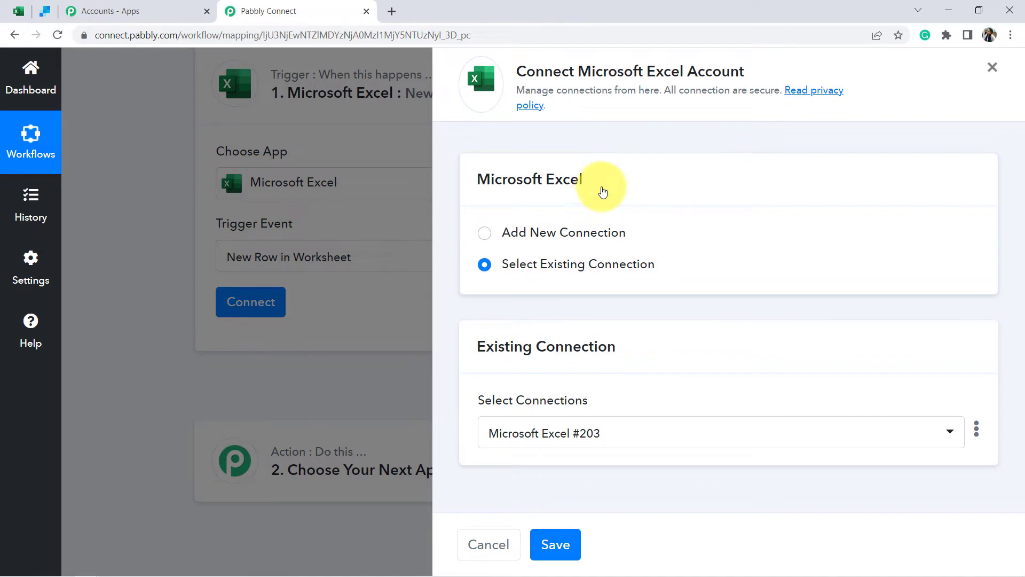
{"action": "left_click", "coordinate": [550, 234]}
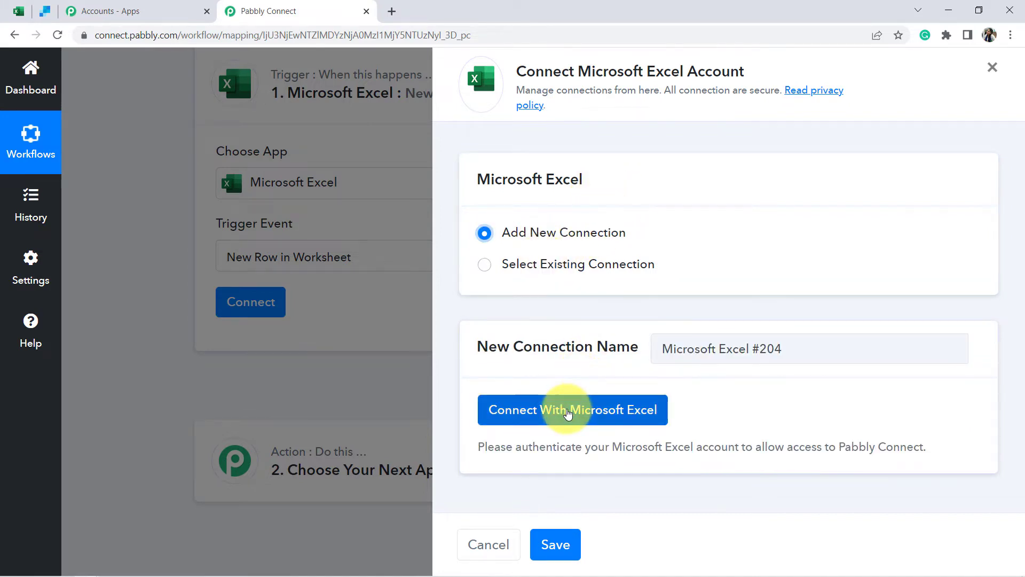
{"action": "left_click", "coordinate": [568, 409]}
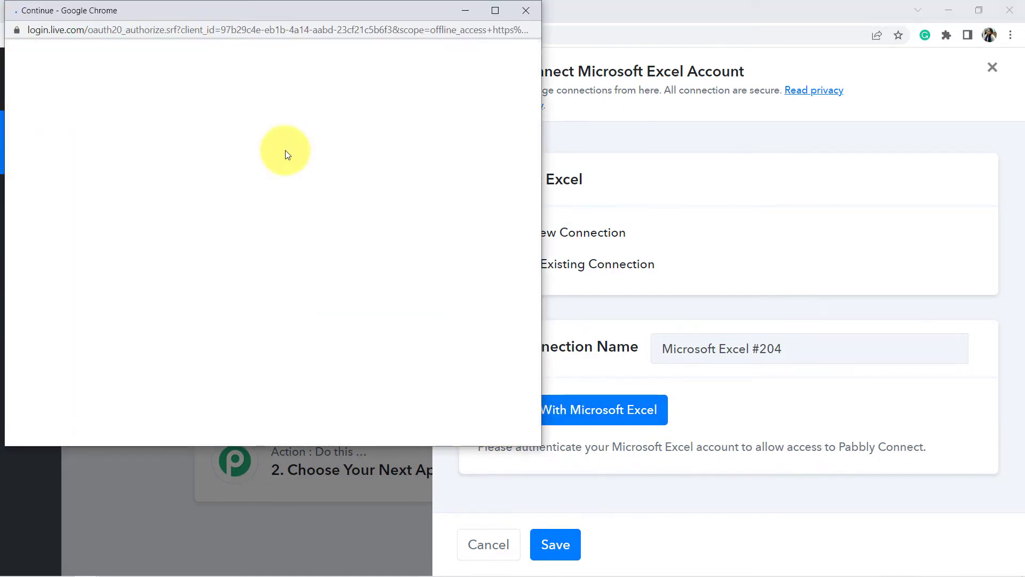
{"action": "scroll", "coordinate": [286, 149], "scroll_direction": "down", "scroll_amount": 5}
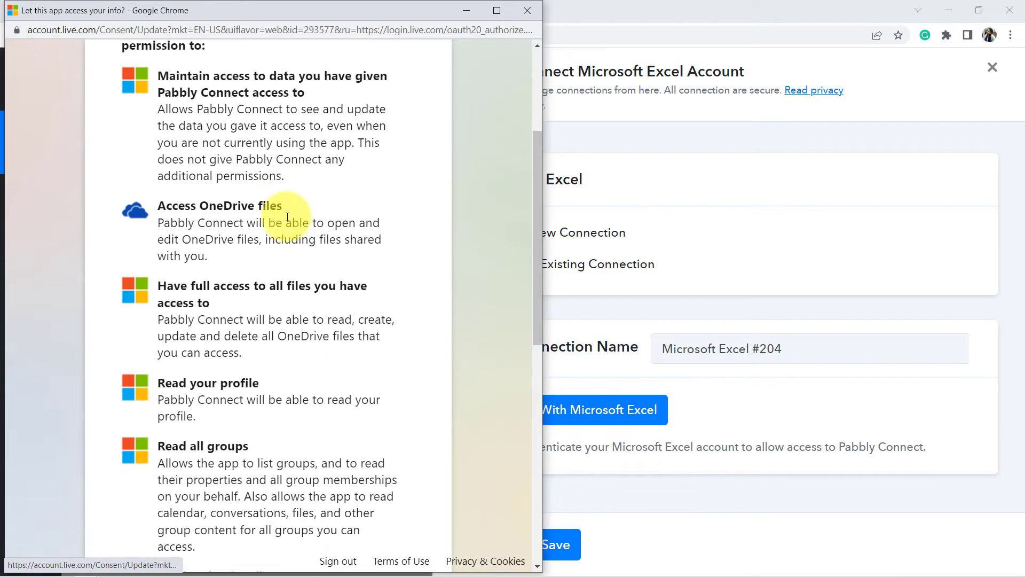
{"action": "scroll", "coordinate": [301, 285], "scroll_direction": "down", "scroll_amount": 8}
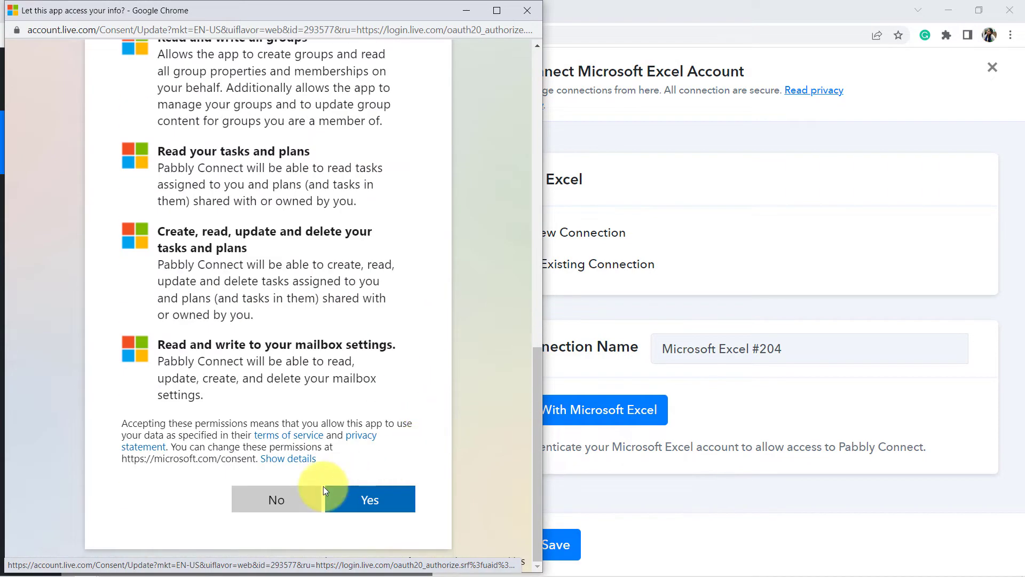
{"action": "left_click", "coordinate": [360, 501]}
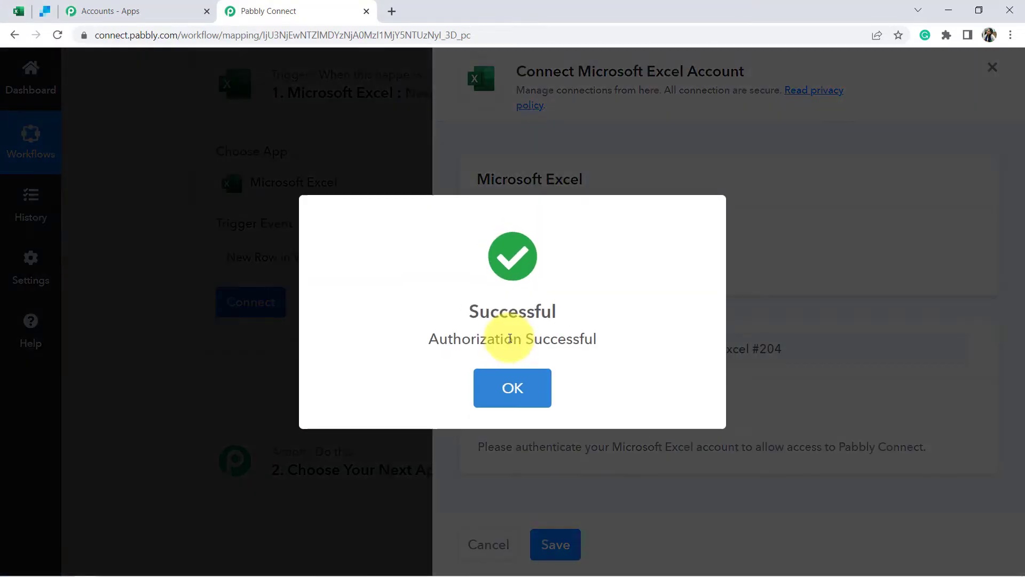
{"action": "left_click", "coordinate": [509, 382]}
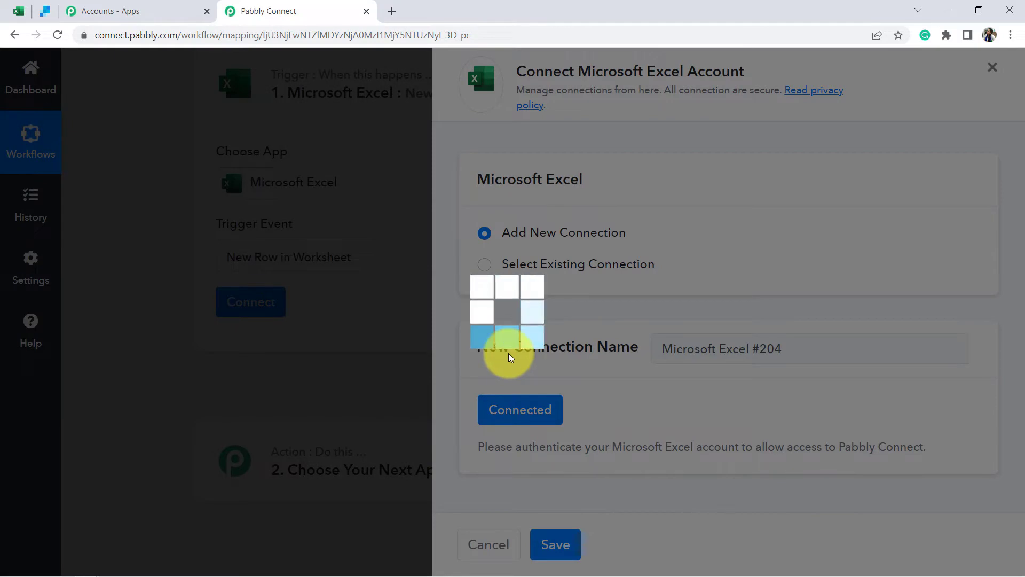
{"action": "scroll", "coordinate": [395, 299], "scroll_direction": "down", "scroll_amount": 6}
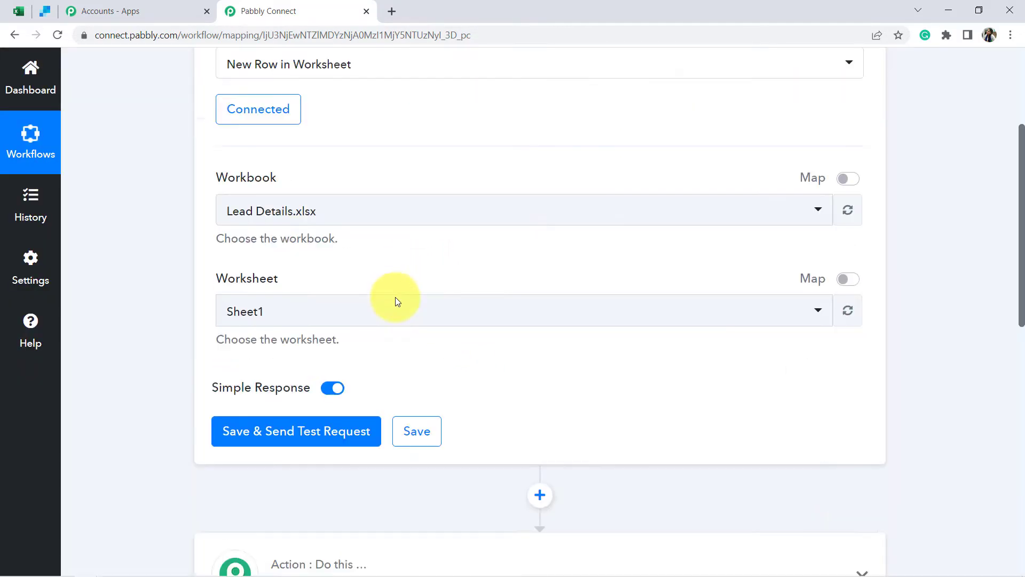
- Choose All Lead Data.xlsx as the trigger workbook, found by searching 'all le'
{"action": "scroll", "coordinate": [285, 207], "scroll_direction": "up", "scroll_amount": 4}
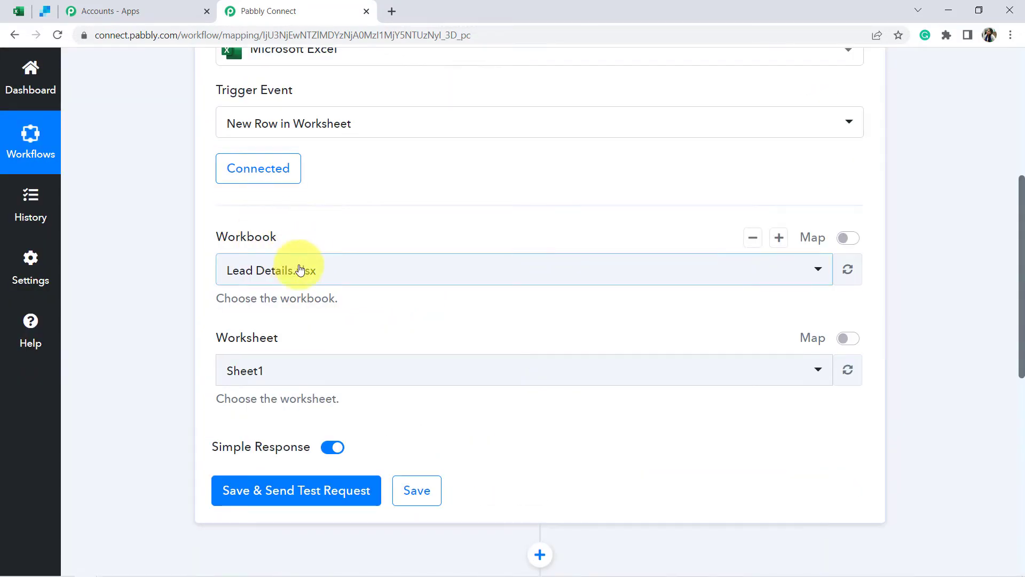
{"action": "left_click", "coordinate": [295, 281]}
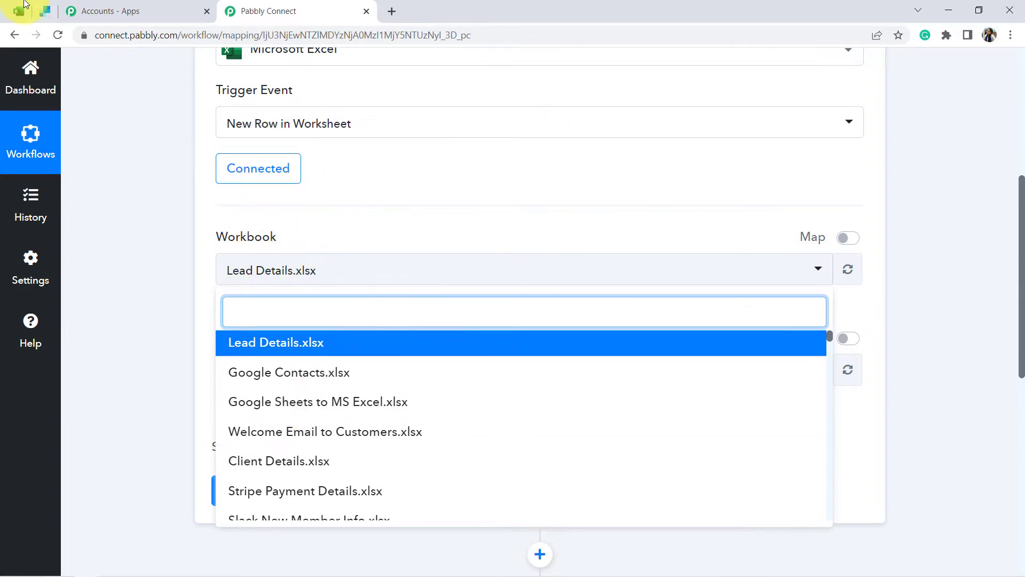
{"action": "left_click", "coordinate": [22, 11]}
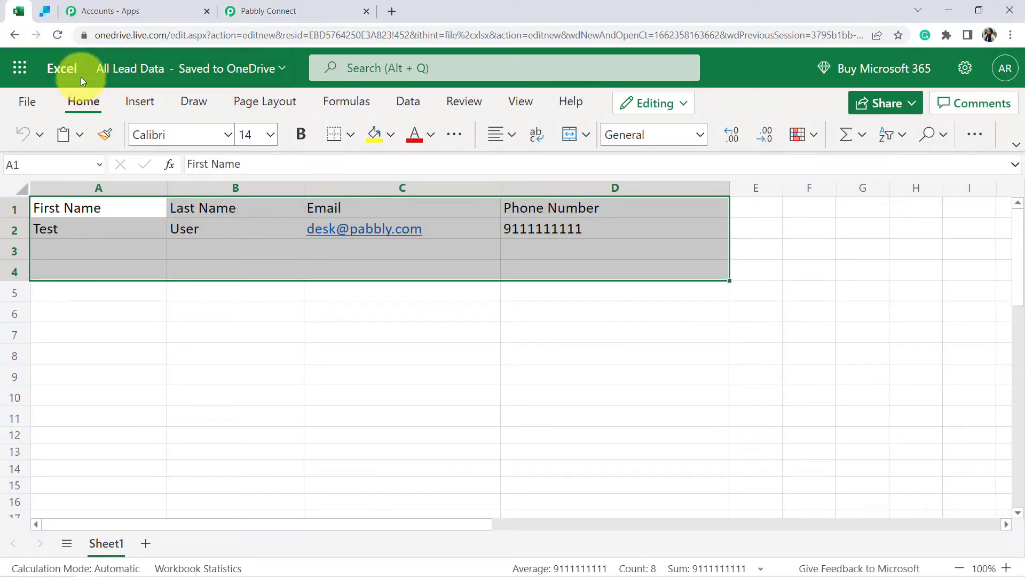
{"action": "left_click", "coordinate": [267, 11]}
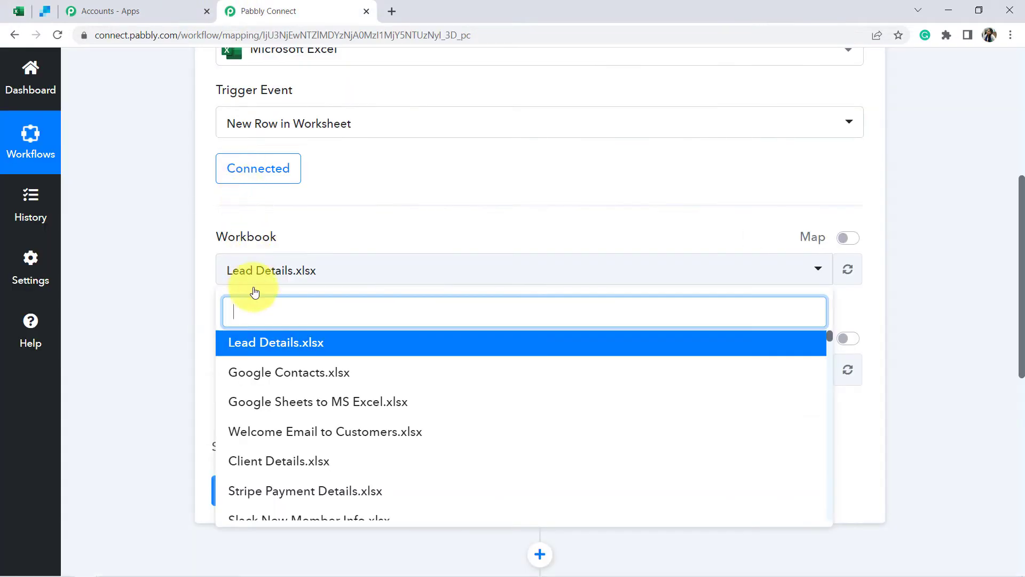
{"action": "type", "text": "all le"}
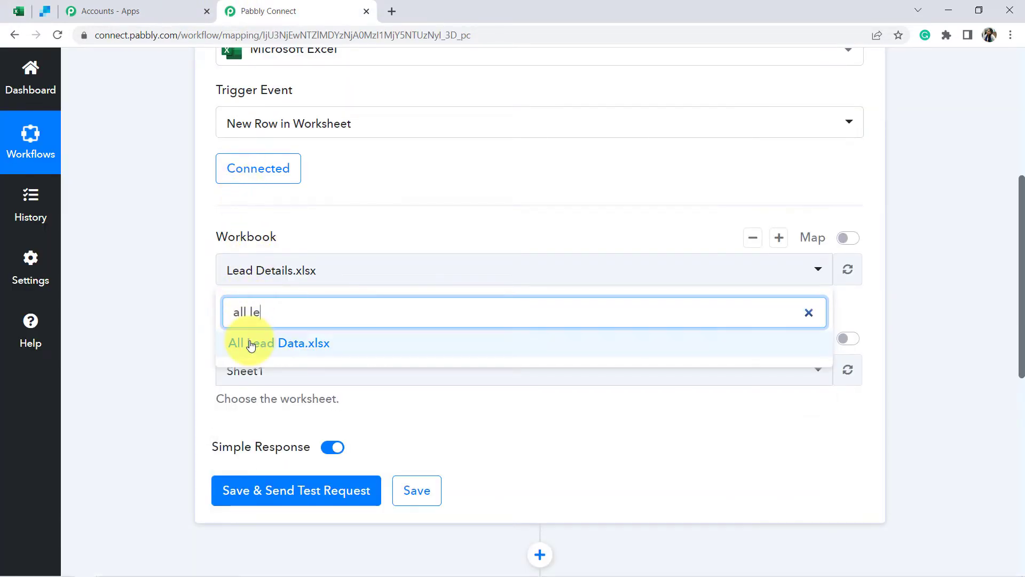
{"action": "left_click", "coordinate": [252, 344]}
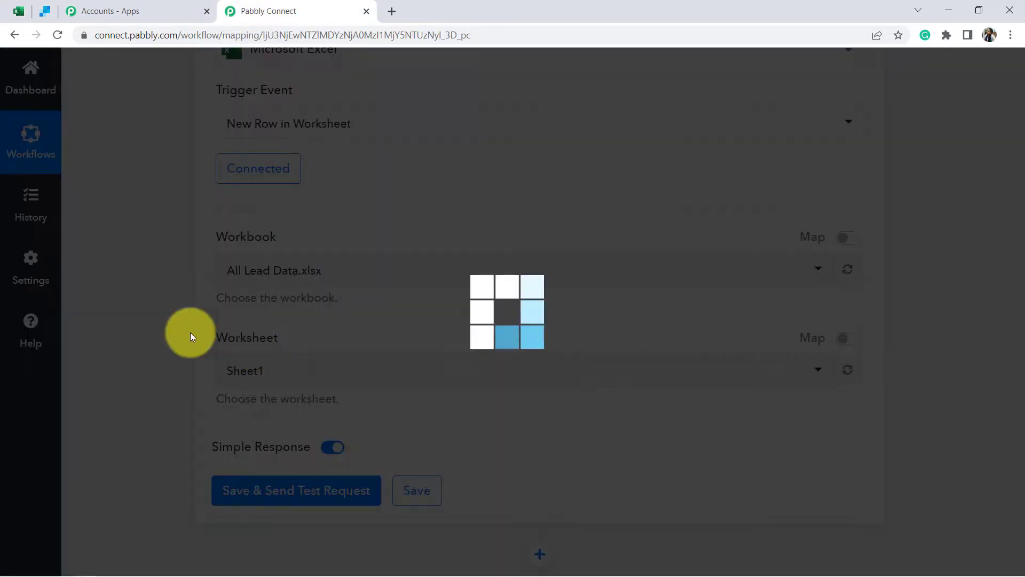
- Check the sheet, confirm Sheet1 as the worksheet, and bring the All Lead Data workbook up
{"action": "left_click", "coordinate": [19, 11]}
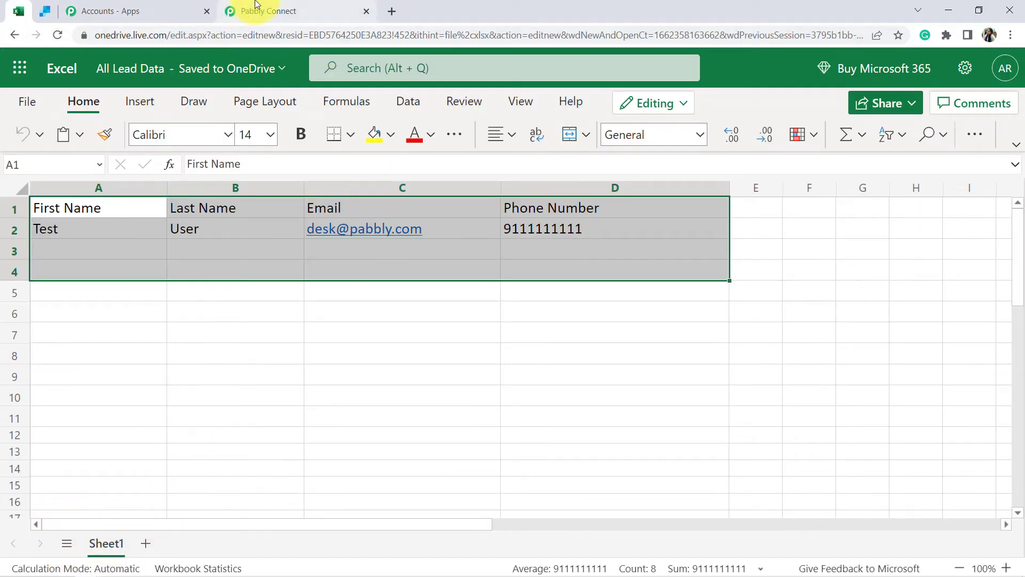
{"action": "left_click", "coordinate": [270, 11]}
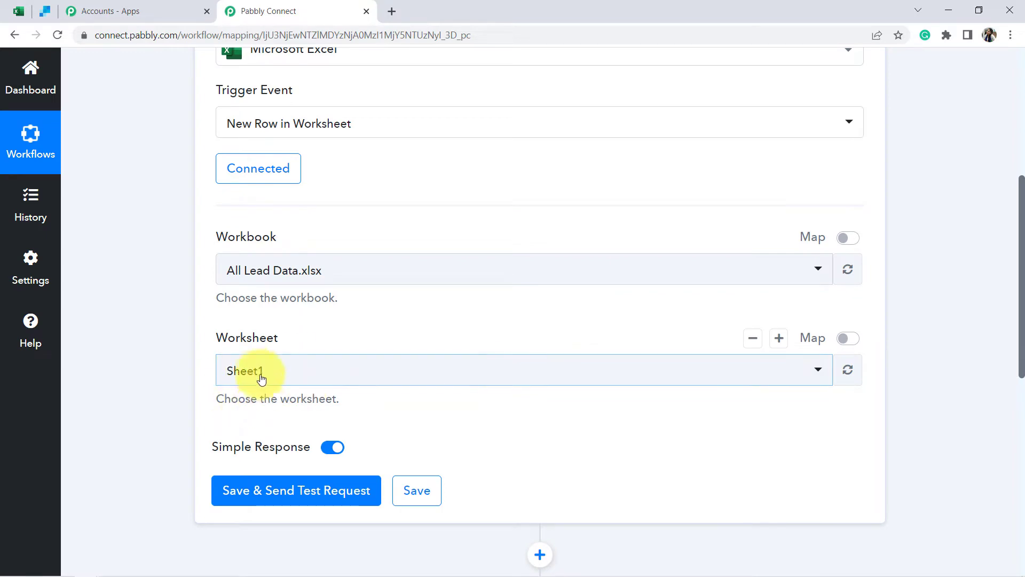
{"action": "scroll", "coordinate": [289, 335], "scroll_direction": "down", "scroll_amount": 3}
{"action": "scroll", "coordinate": [317, 255], "scroll_direction": "down", "scroll_amount": 2}
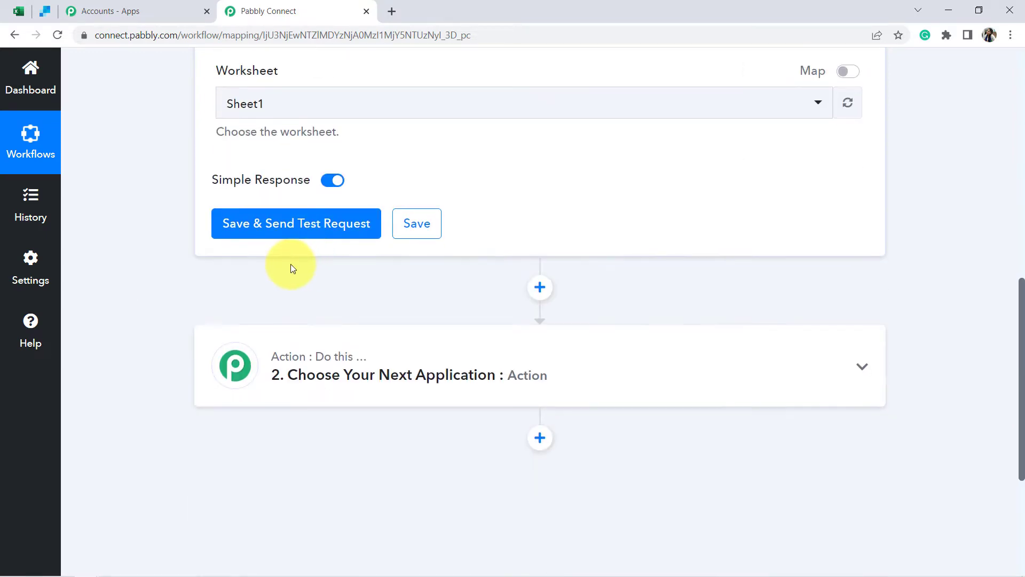
{"action": "scroll", "coordinate": [291, 208], "scroll_direction": "down", "scroll_amount": 1}
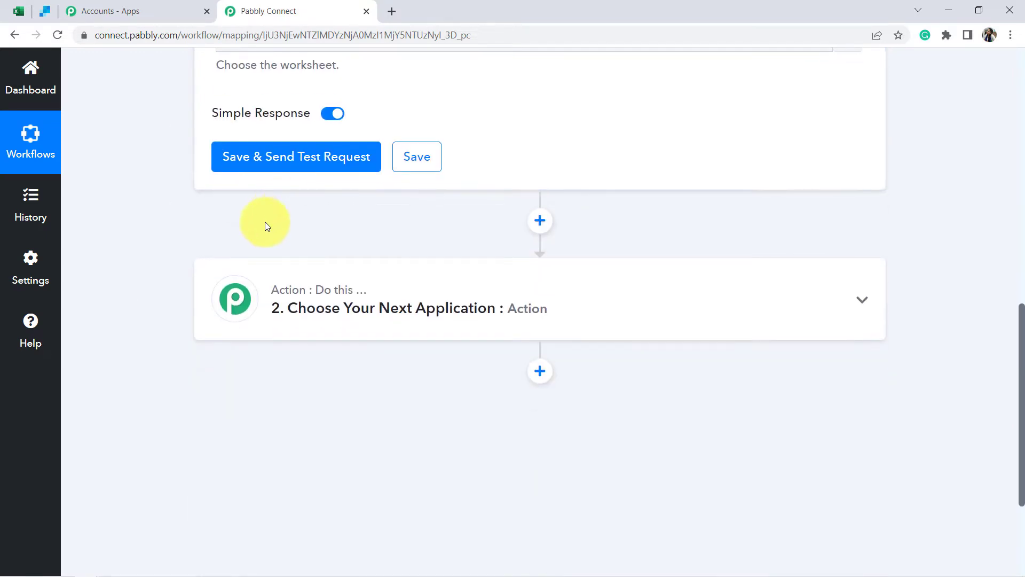
{"action": "scroll", "coordinate": [262, 227], "scroll_direction": "up", "scroll_amount": 1}
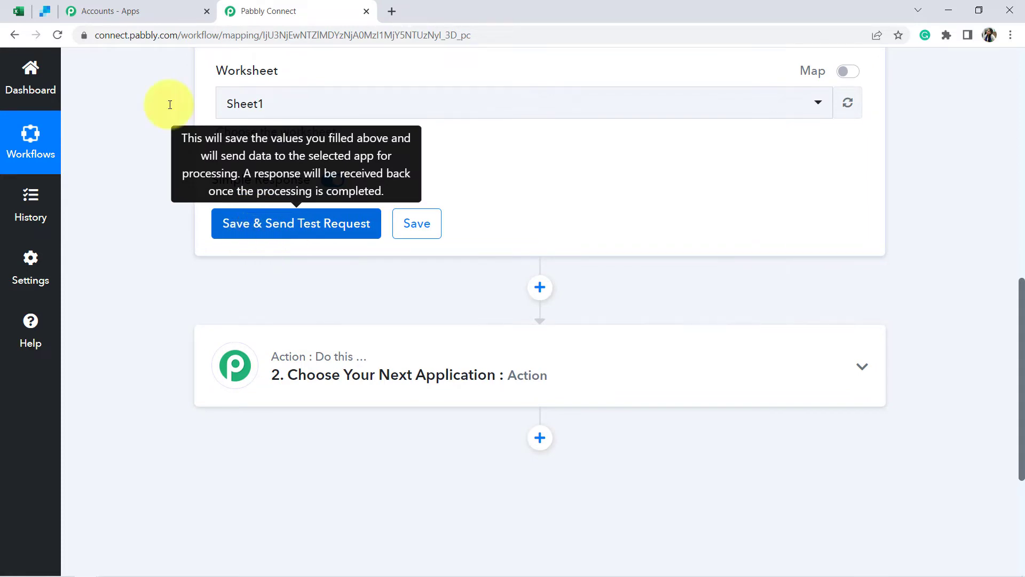
{"action": "left_click", "coordinate": [12, 11]}
{"action": "left_click", "coordinate": [240, 388]}
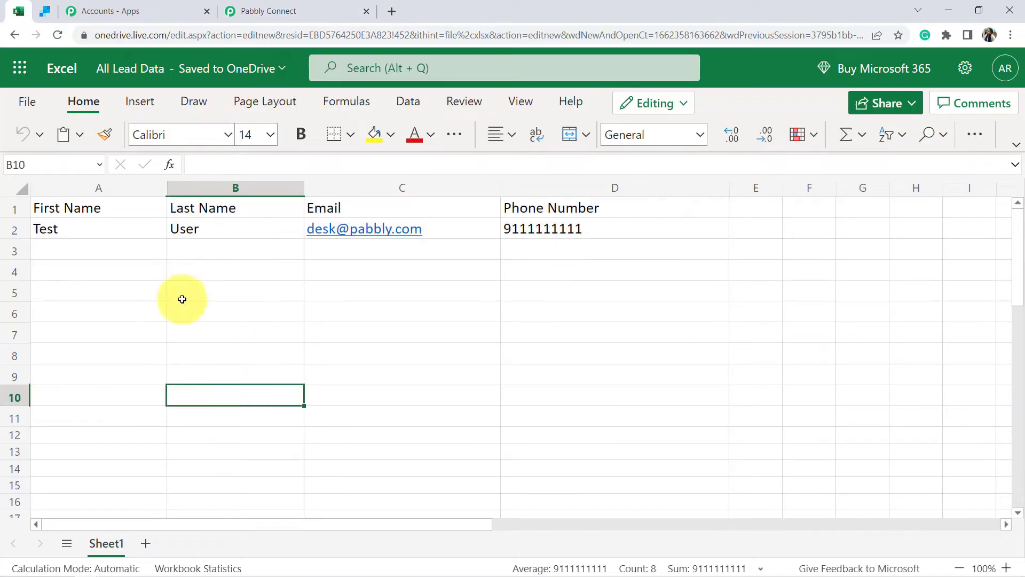
- Fill row 3 with first name Dummy, last name User, an email address and a phone number
{"action": "left_click_drag", "start_coordinate": [136, 248], "coordinate": [542, 270]}
{"action": "left_click", "coordinate": [299, 11]}
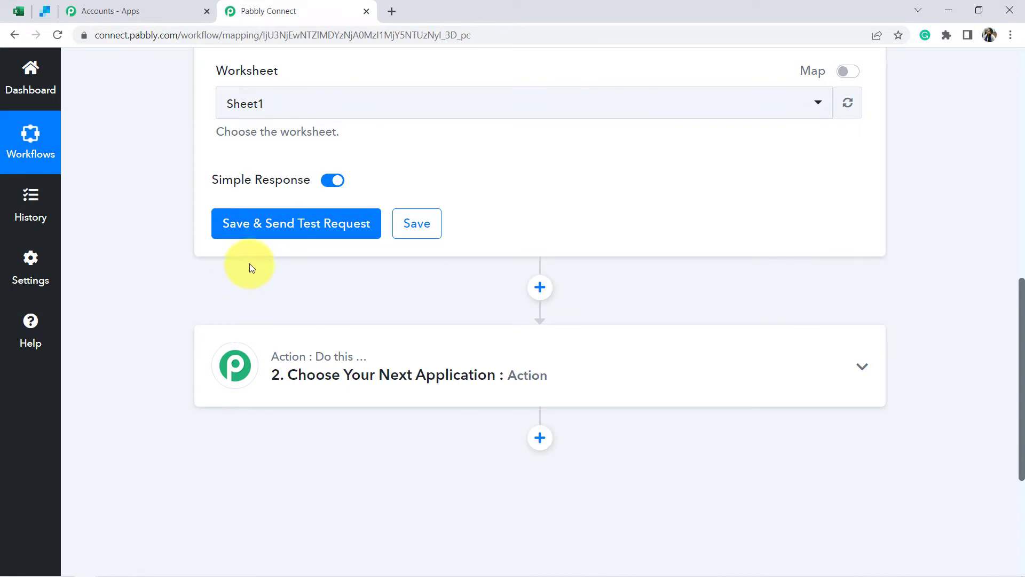
{"action": "left_click", "coordinate": [15, 14]}
{"action": "left_click", "coordinate": [62, 334]}
{"action": "left_click", "coordinate": [55, 256]}
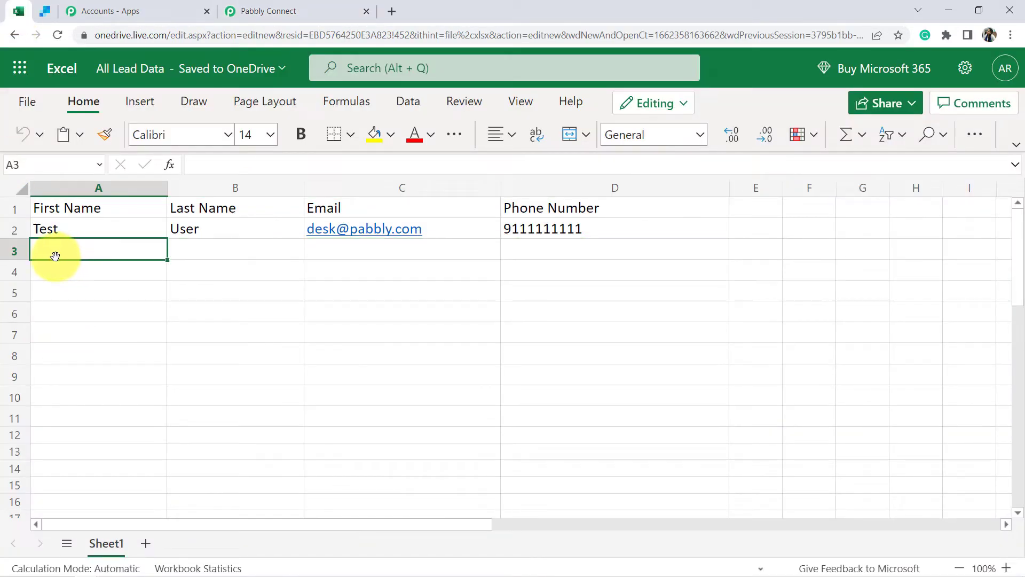
{"action": "type", "text": "D"}
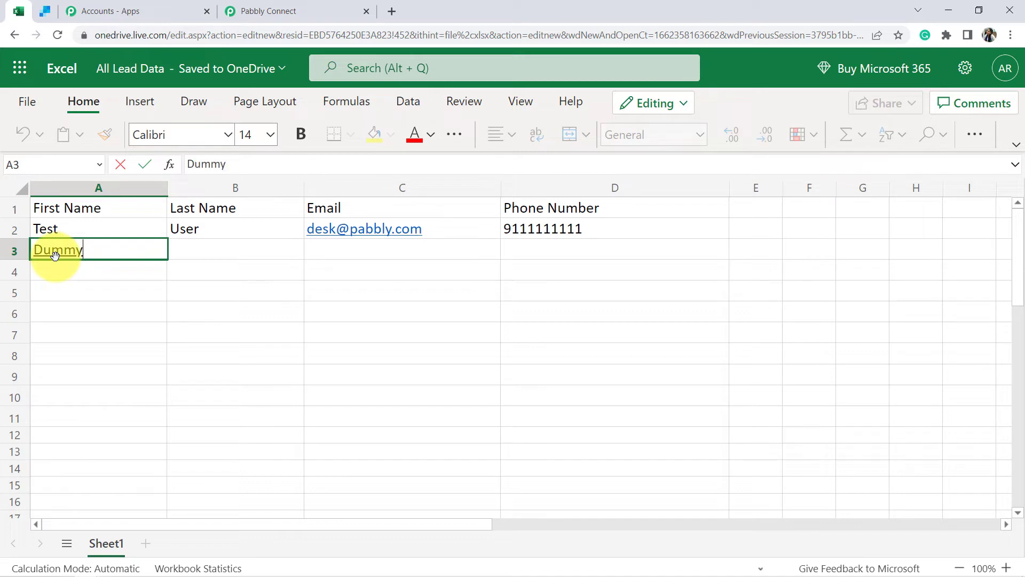
{"action": "type", "text": "ummy"}
{"action": "key", "text": "Tab"}
{"action": "type", "text": "U"}
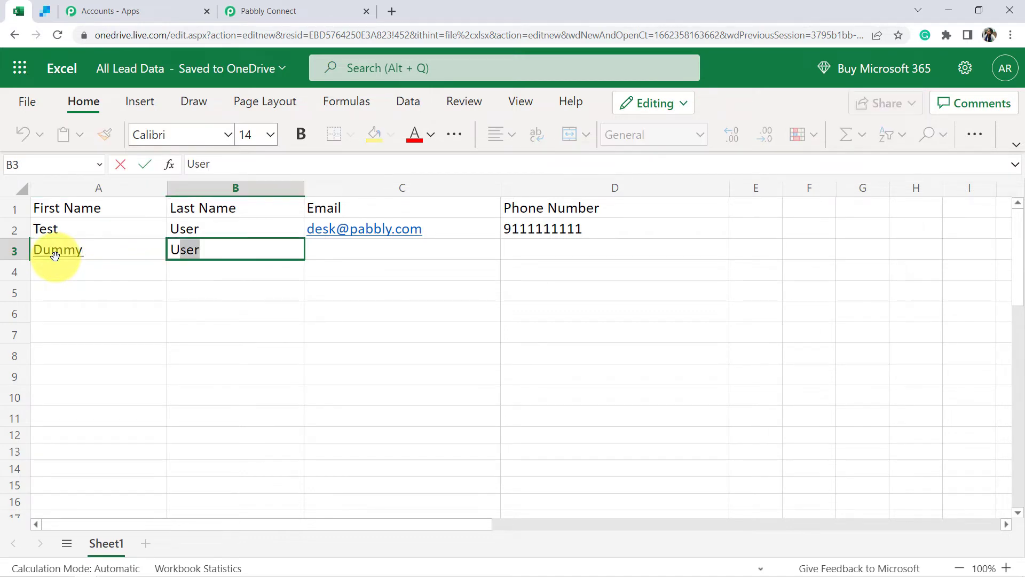
{"action": "key", "text": "Tab"}
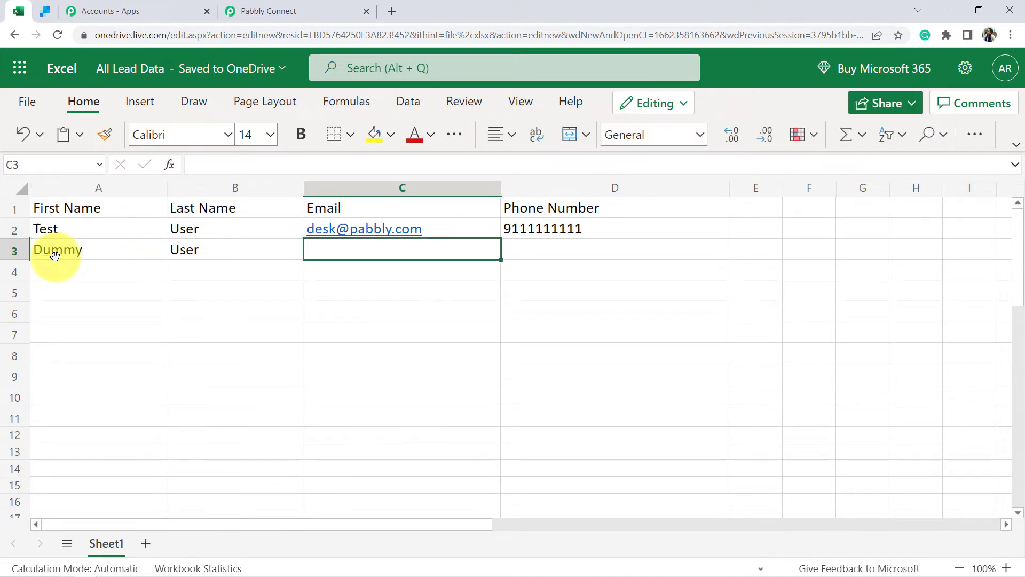
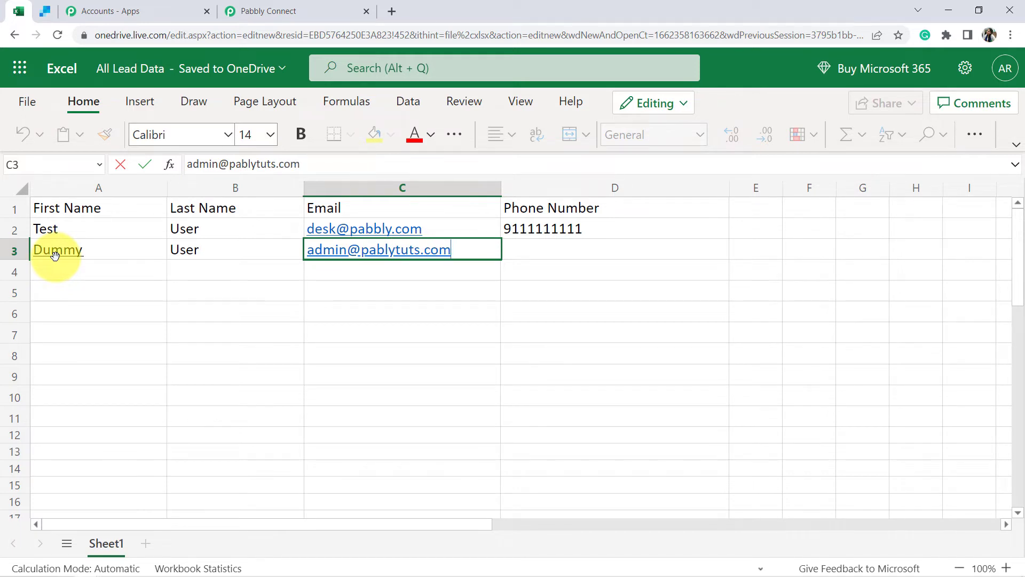
{"action": "key", "text": "Tab"}
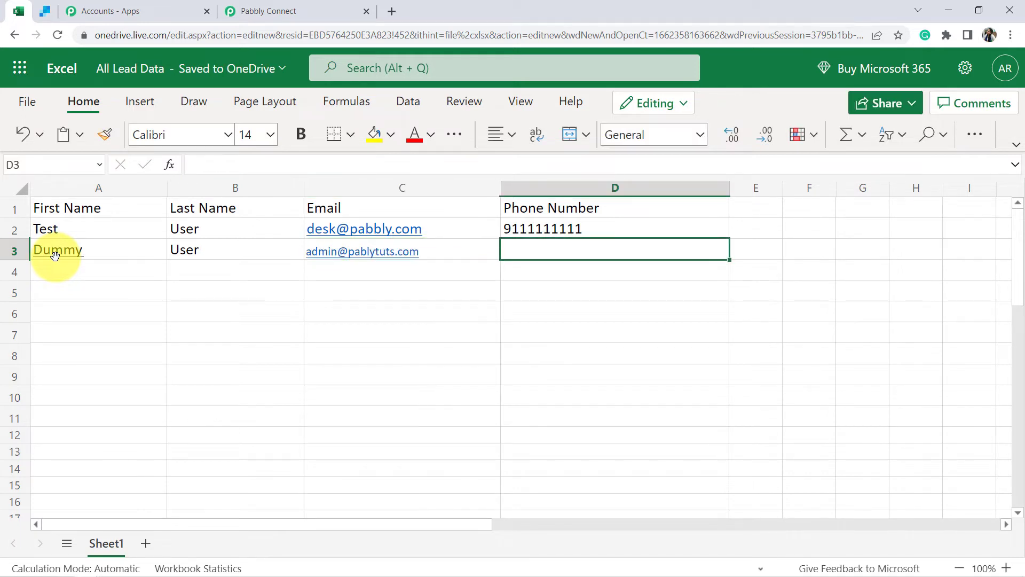
{"action": "type", "text": "9222222222"}
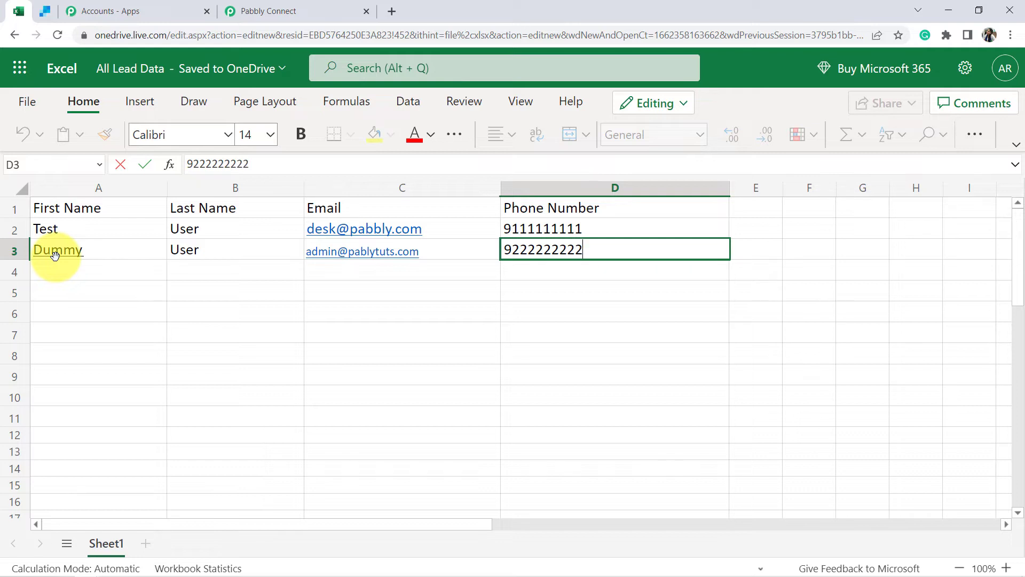
{"action": "left_click", "coordinate": [227, 352]}
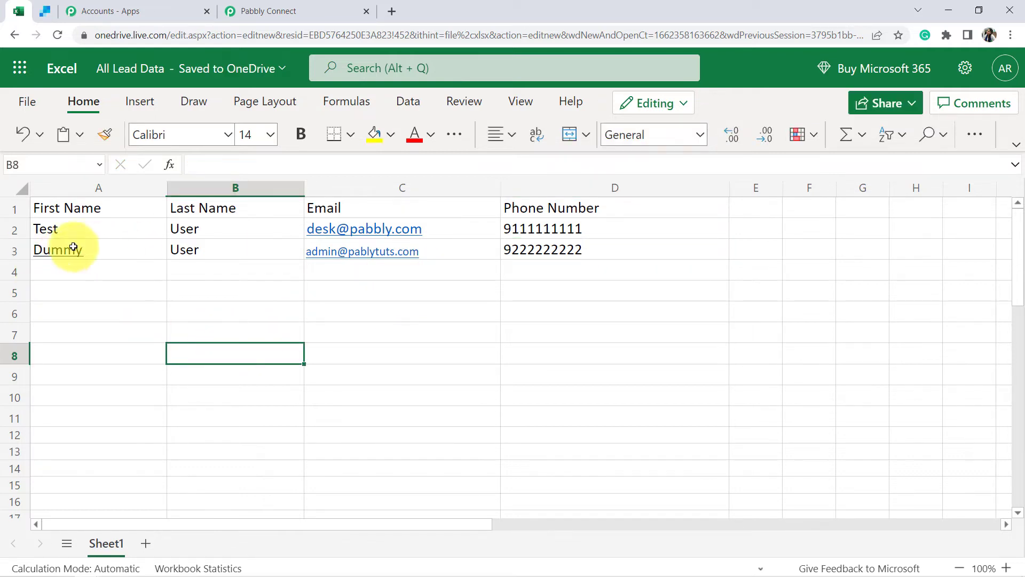
- Check the new row 3 entry, then return to the Pabbly Connect workflow
{"action": "left_click_drag", "start_coordinate": [97, 253], "coordinate": [710, 251]}
{"action": "left_click", "coordinate": [696, 247]}
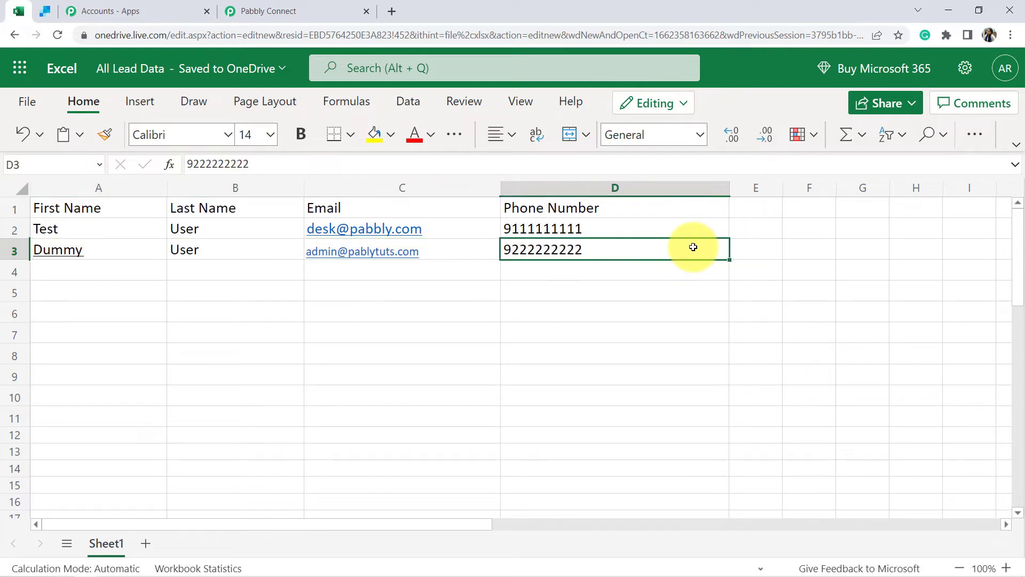
{"action": "key", "text": "Down"}
{"action": "left_click", "coordinate": [289, 11]}
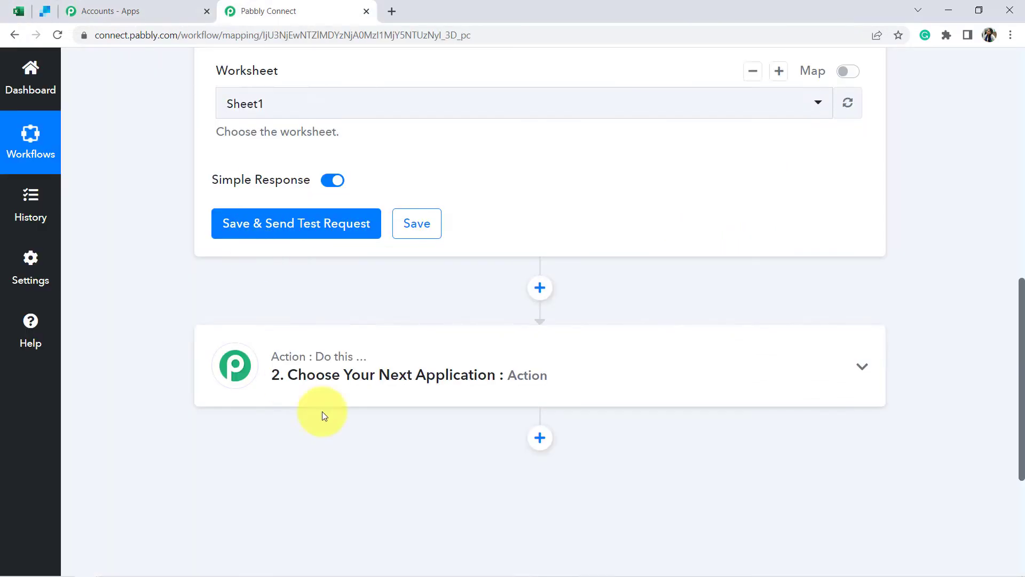
- Save and send a trigger test, highlighting RowIndex, Dummy, User, email and phone in the response
{"action": "left_click", "coordinate": [315, 229]}
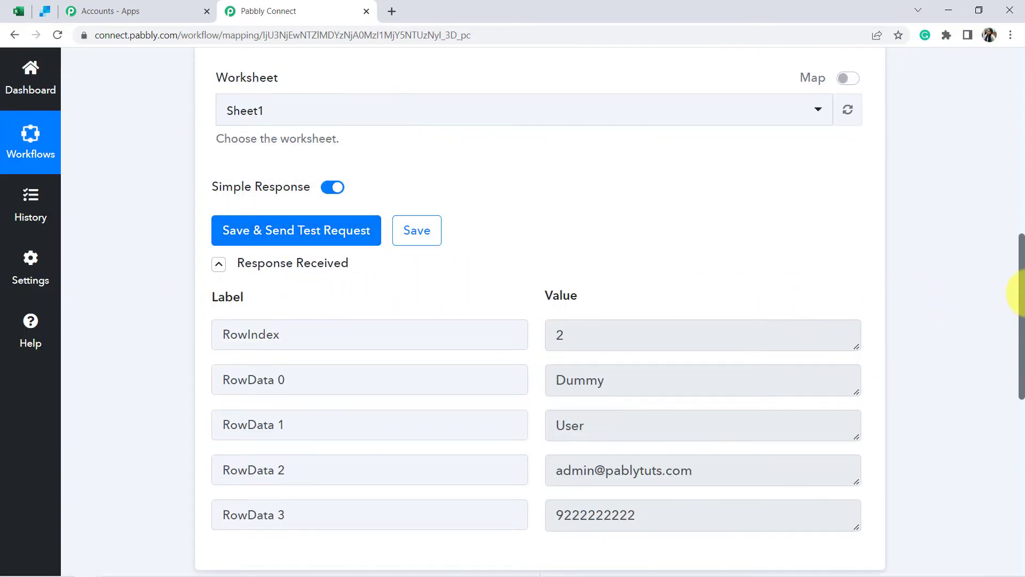
{"action": "left_click_drag", "start_coordinate": [1021, 282], "coordinate": [1021, 323]}
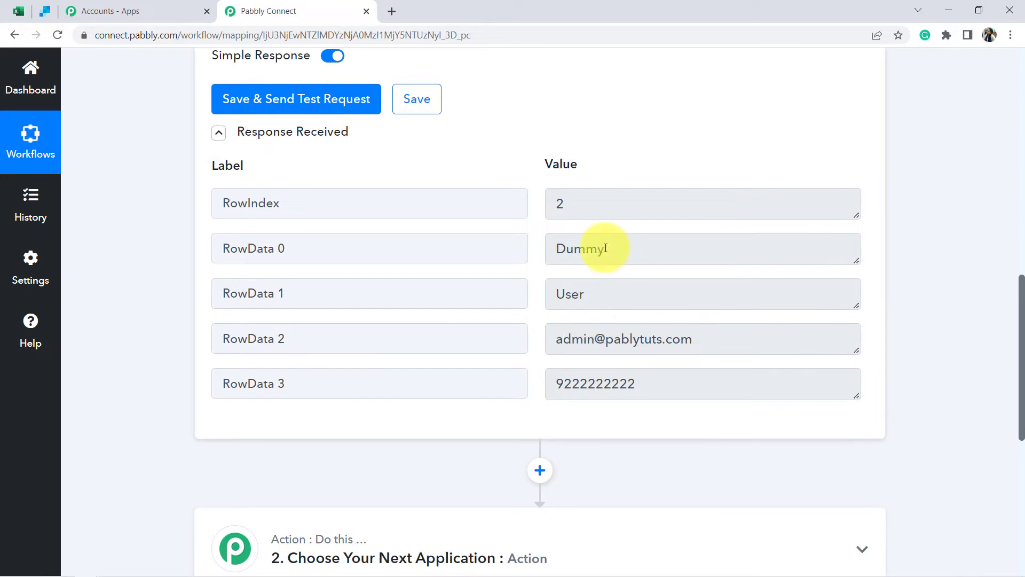
{"action": "double_click", "coordinate": [579, 208]}
{"action": "left_click_drag", "start_coordinate": [569, 249], "coordinate": [593, 251]}
{"action": "left_click_drag", "start_coordinate": [571, 294], "coordinate": [522, 348]}
{"action": "left_click_drag", "start_coordinate": [641, 381], "coordinate": [591, 381]}
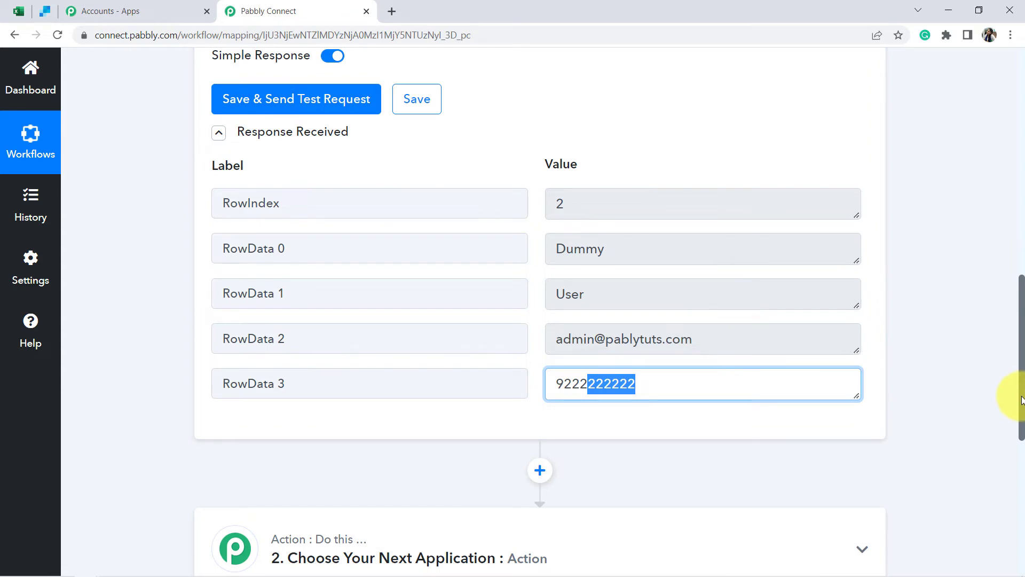
{"action": "left_click_drag", "start_coordinate": [1022, 399], "coordinate": [1021, 384]}
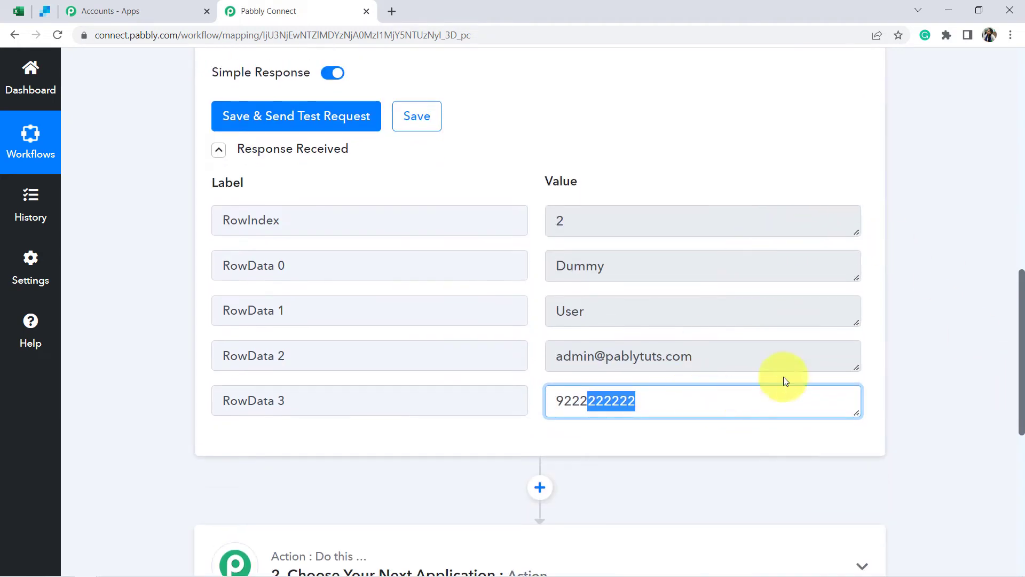
{"action": "left_click_drag", "start_coordinate": [1021, 292], "coordinate": [1022, 390]}
- Make SendGrid the action app, found by searching 'sendgr', with the Add or Update a Contact event
{"action": "left_click", "coordinate": [293, 257]}
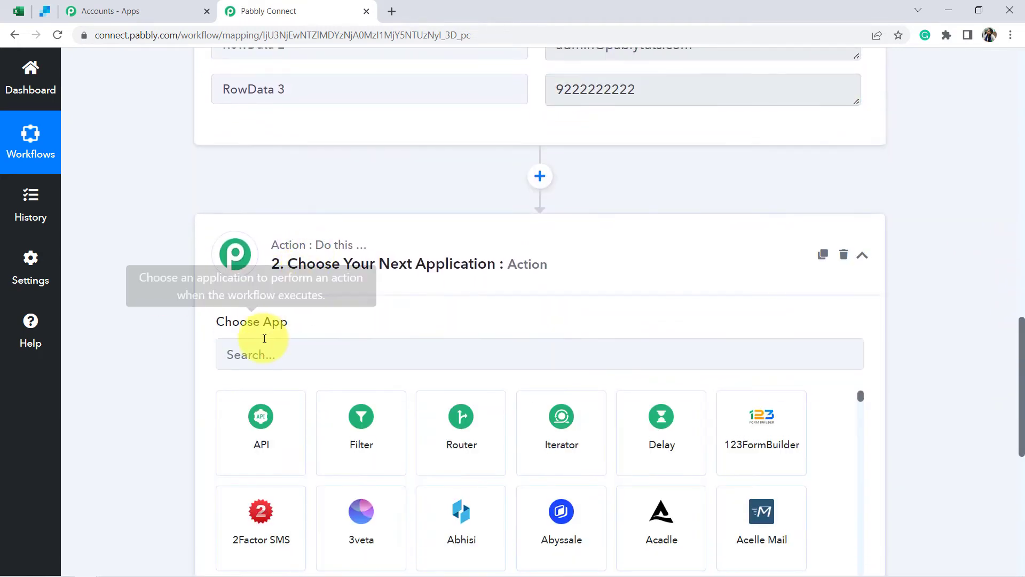
{"action": "left_click", "coordinate": [247, 359]}
{"action": "type", "text": "sen"}
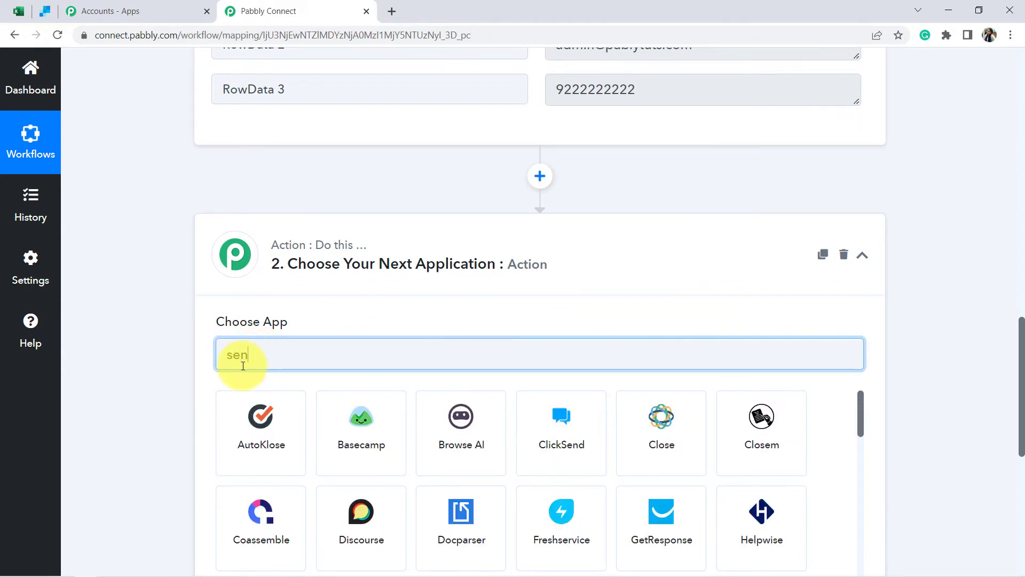
{"action": "type", "text": "dgr"}
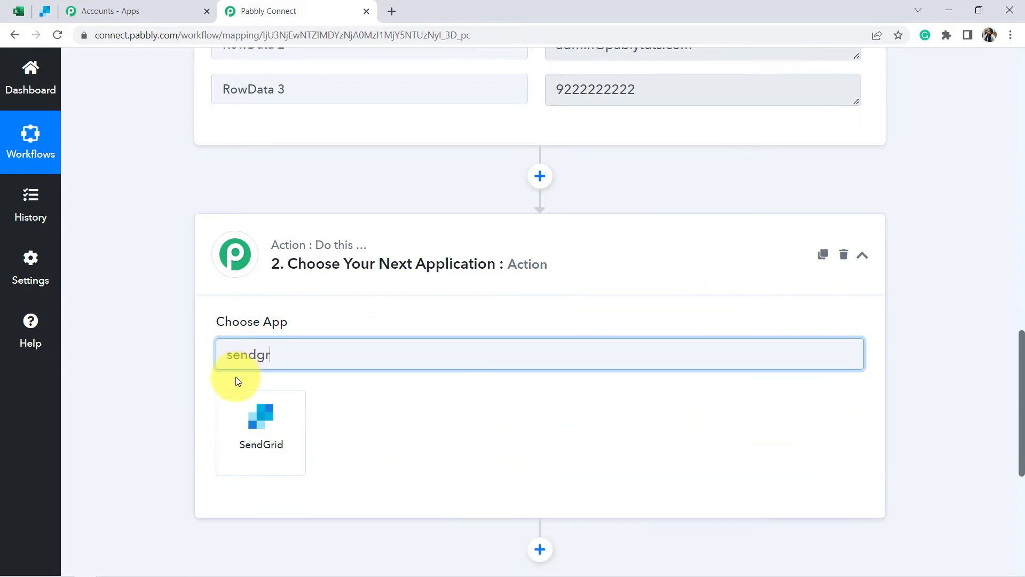
{"action": "left_click", "coordinate": [266, 421]}
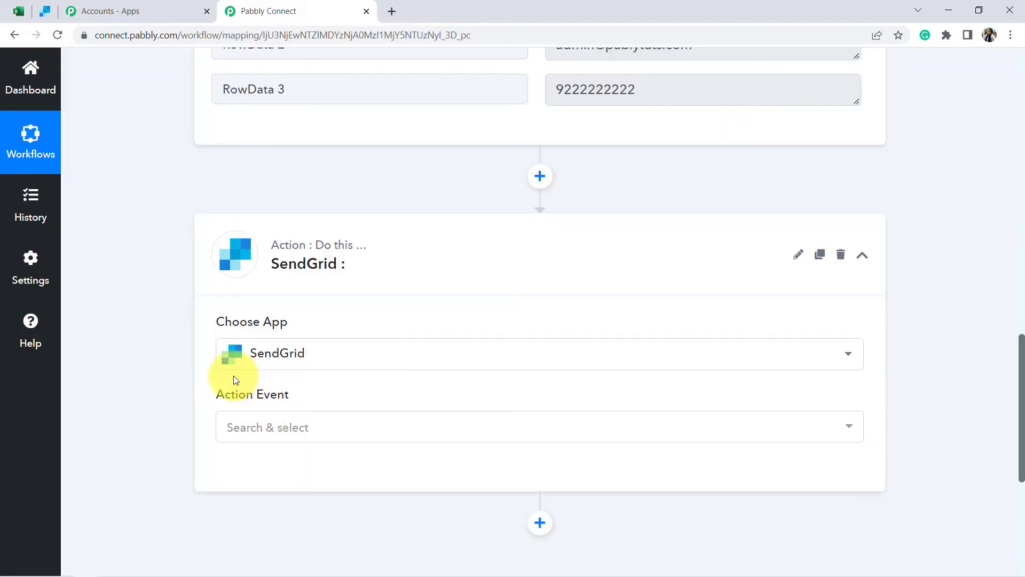
{"action": "left_click", "coordinate": [245, 427]}
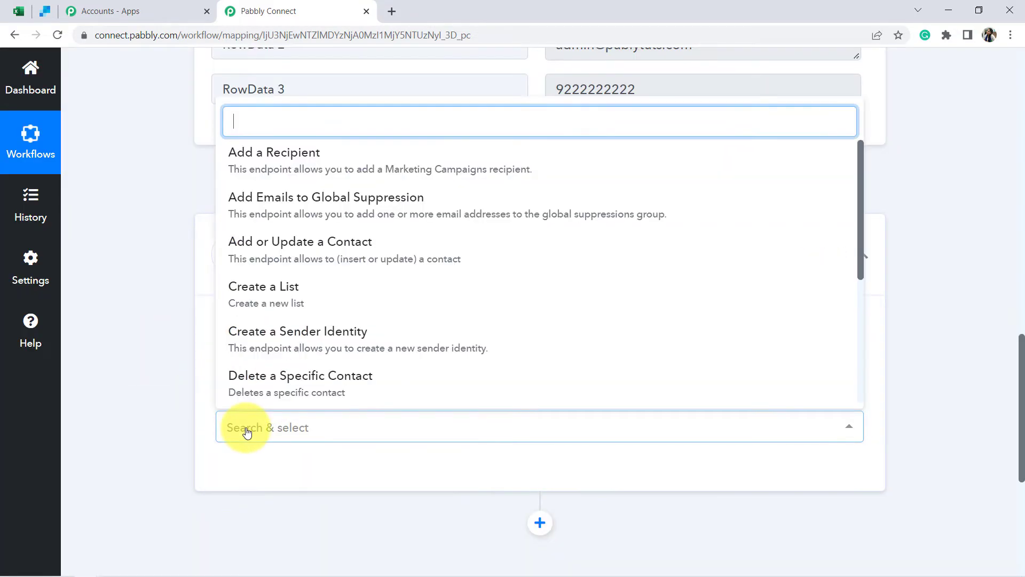
{"action": "left_click", "coordinate": [293, 243]}
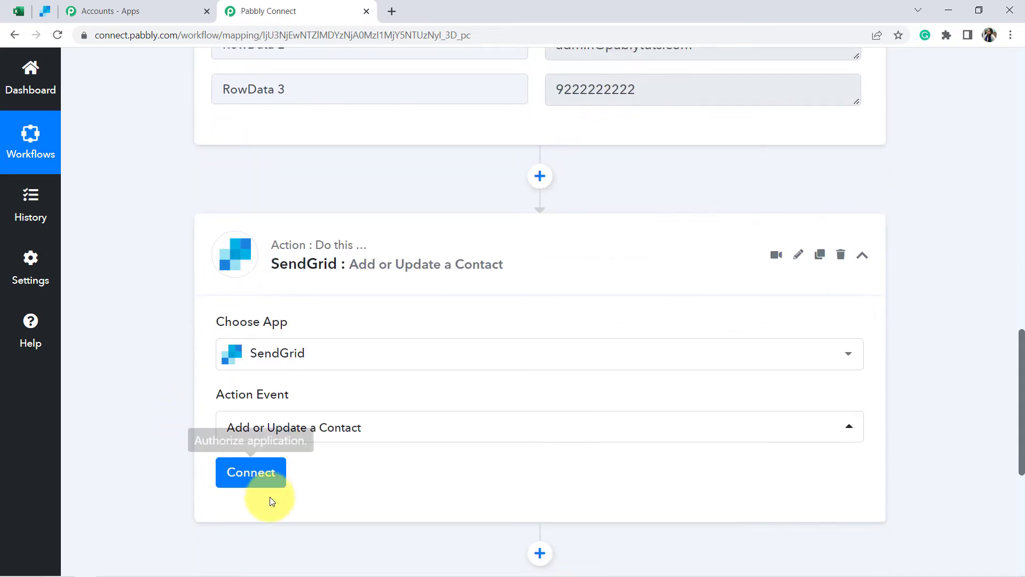
{"action": "left_click", "coordinate": [250, 472]}
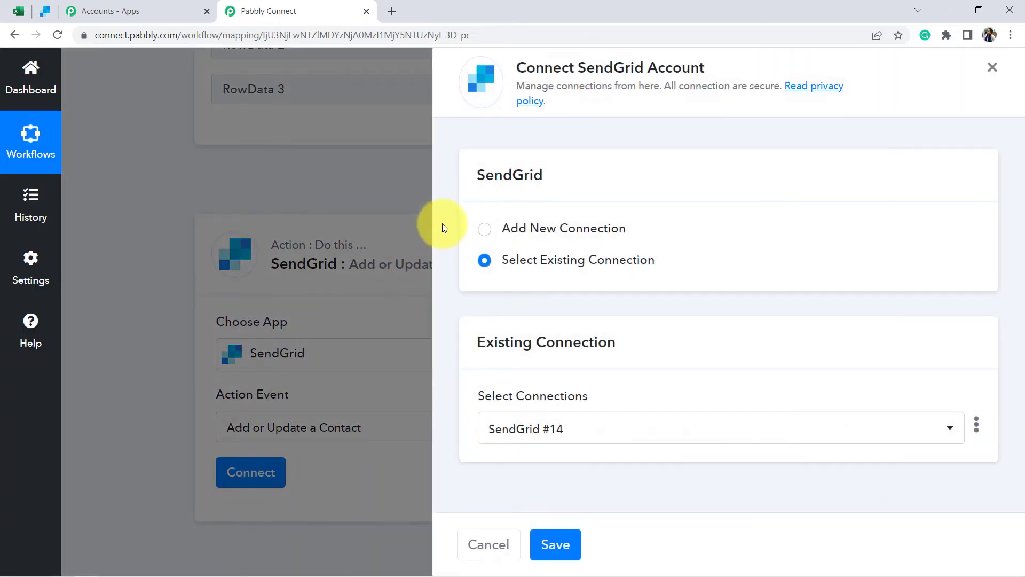
- Choose Add New Connection for SendGrid and review the API key help, which requires full access
{"action": "left_click", "coordinate": [513, 228]}
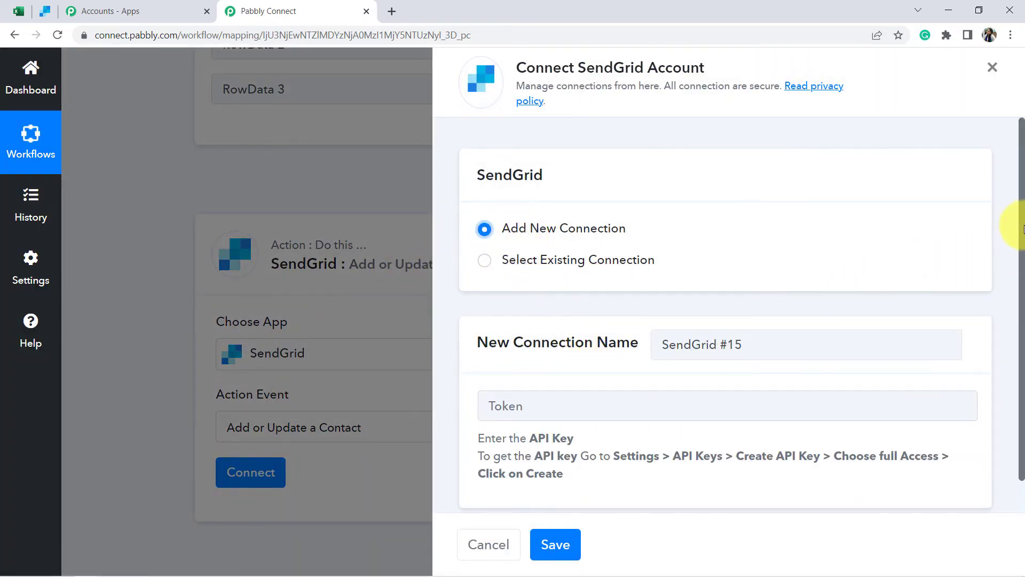
{"action": "left_click_drag", "start_coordinate": [1021, 226], "coordinate": [1023, 288]}
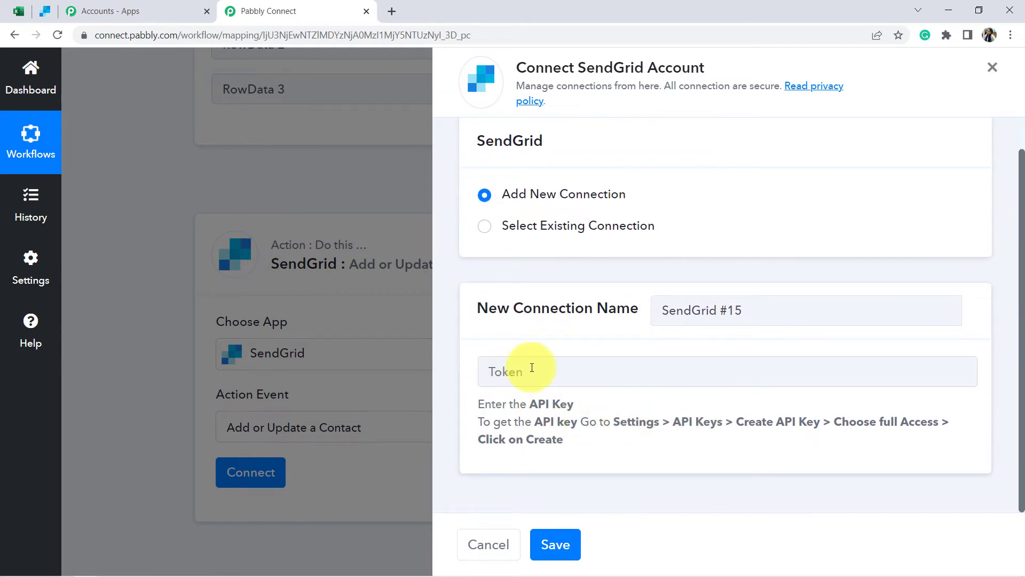
{"action": "left_click_drag", "start_coordinate": [535, 405], "coordinate": [836, 425]}
{"action": "left_click", "coordinate": [564, 444]}
{"action": "double_click", "coordinate": [887, 423]}
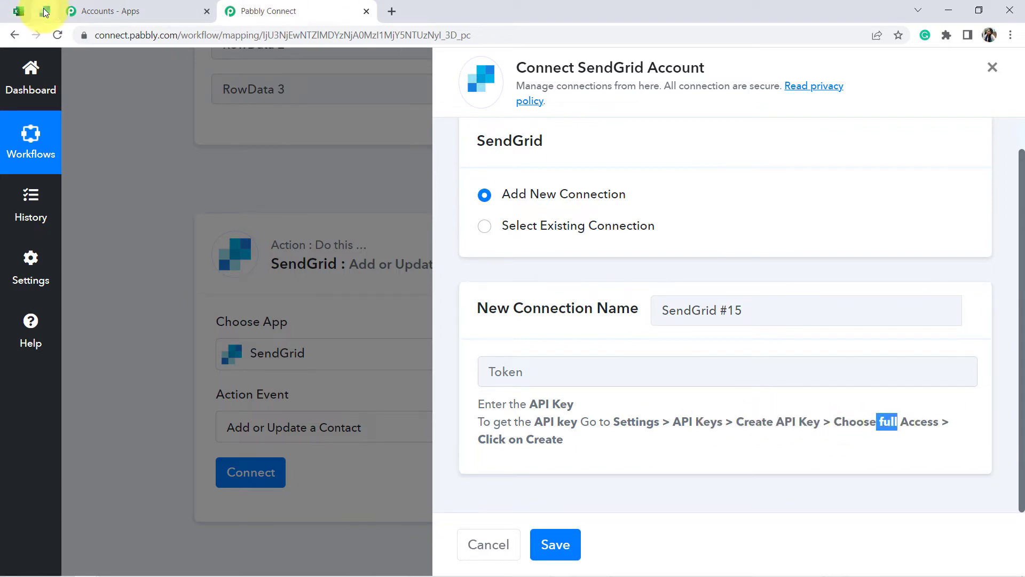
- In SendGrid, go to Settings > API Keys and start creating an API key
{"action": "left_click", "coordinate": [46, 11]}
{"action": "scroll", "coordinate": [34, 414], "scroll_direction": "down", "scroll_amount": 7}
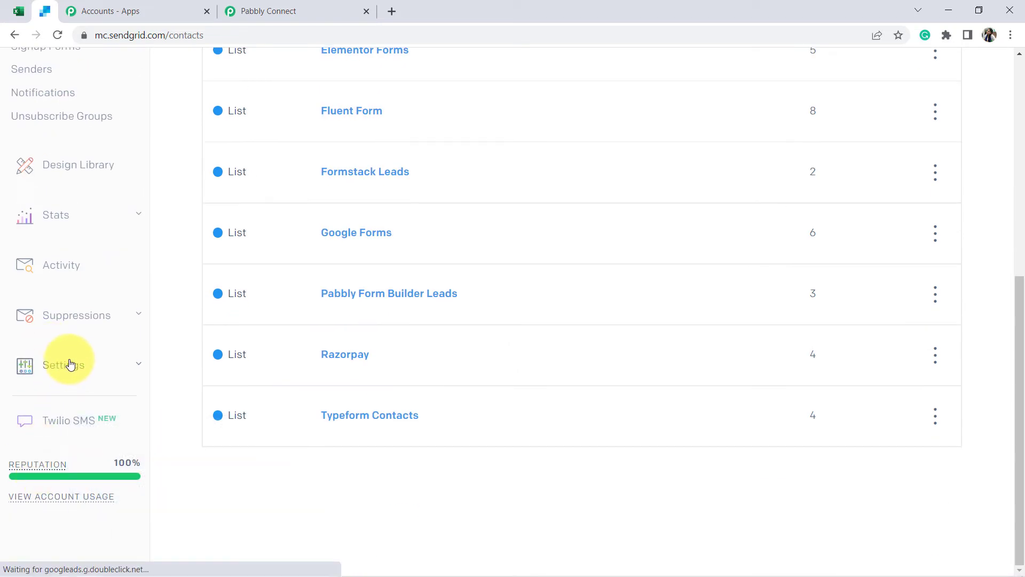
{"action": "left_click", "coordinate": [70, 364]}
{"action": "scroll", "coordinate": [59, 361], "scroll_direction": "down", "scroll_amount": 3}
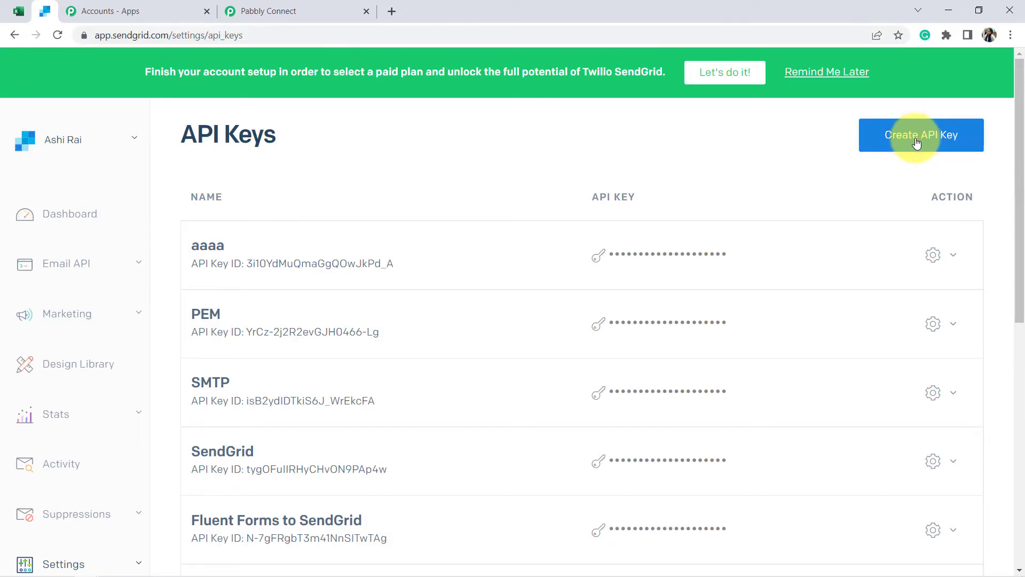
{"action": "left_click", "coordinate": [917, 140]}
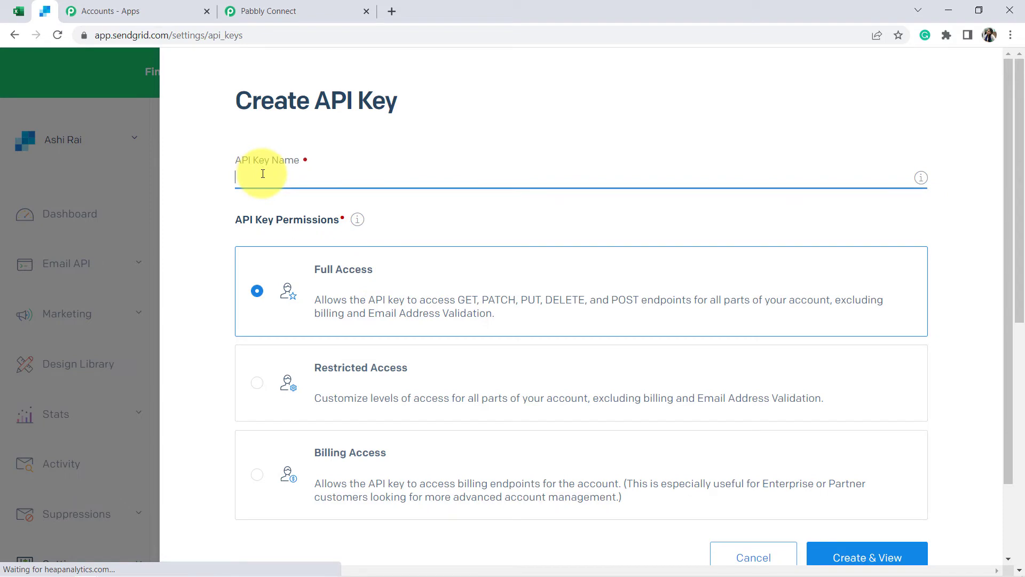
- Name the key 'MS Excel & Sendgrid Connection', create it with Full Access, and copy the key
{"action": "left_click_drag", "start_coordinate": [244, 174], "coordinate": [385, 180]}
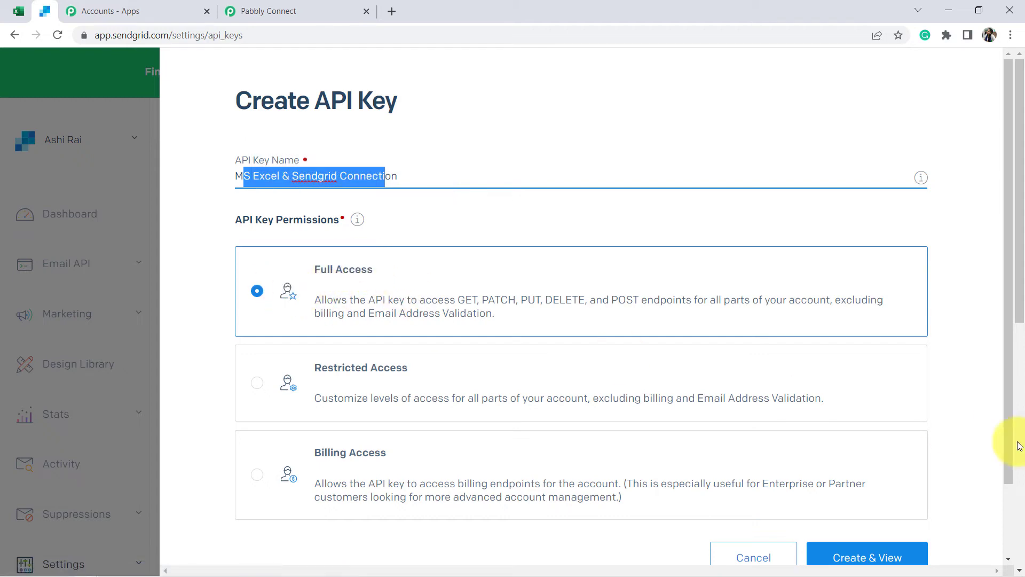
{"action": "left_click", "coordinate": [854, 559]}
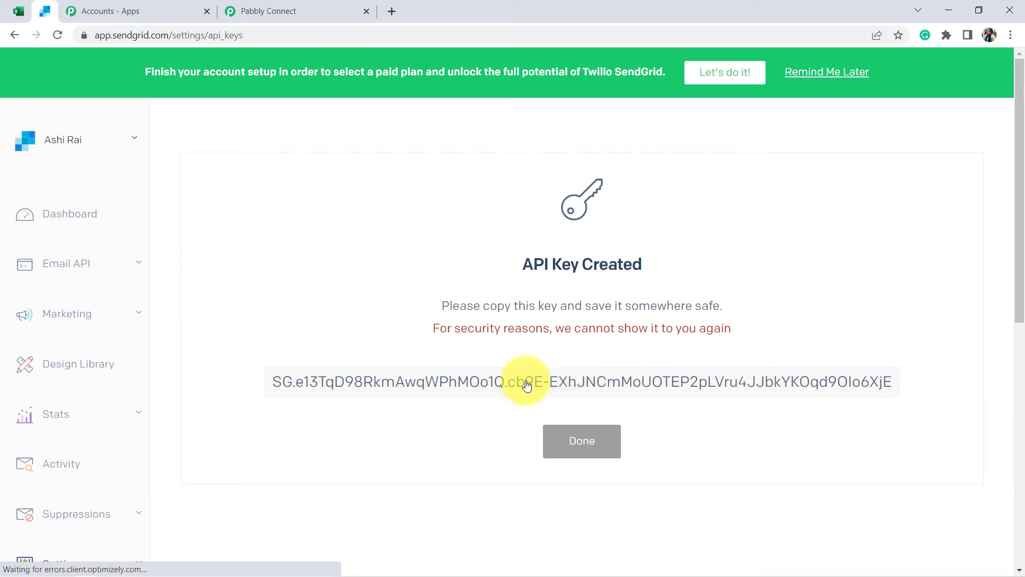
{"action": "left_click_drag", "start_coordinate": [263, 389], "coordinate": [897, 378]}
{"action": "key", "text": "ctrl+c"}
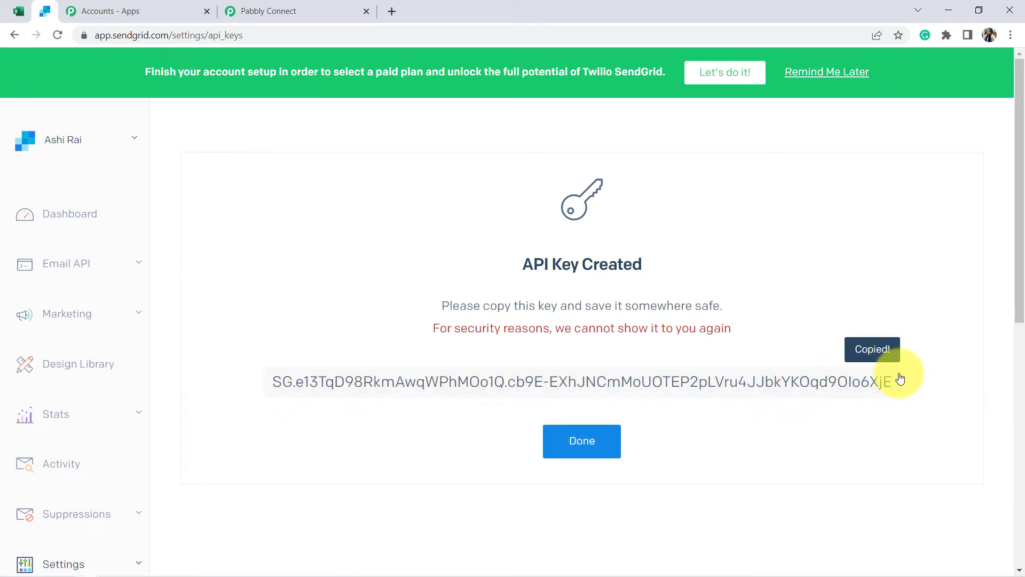
{"action": "left_click", "coordinate": [588, 439]}
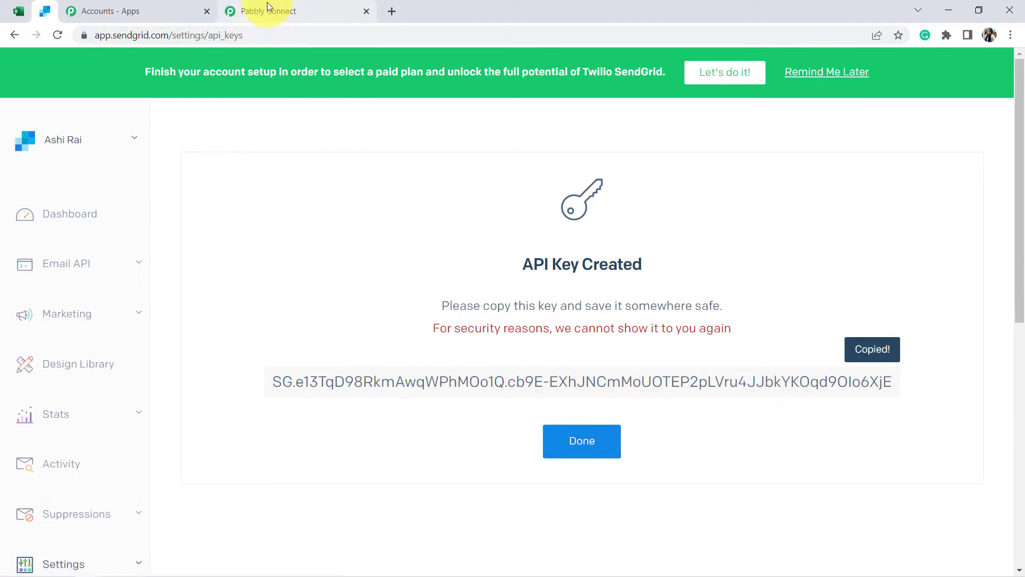
{"action": "left_click", "coordinate": [582, 441]}
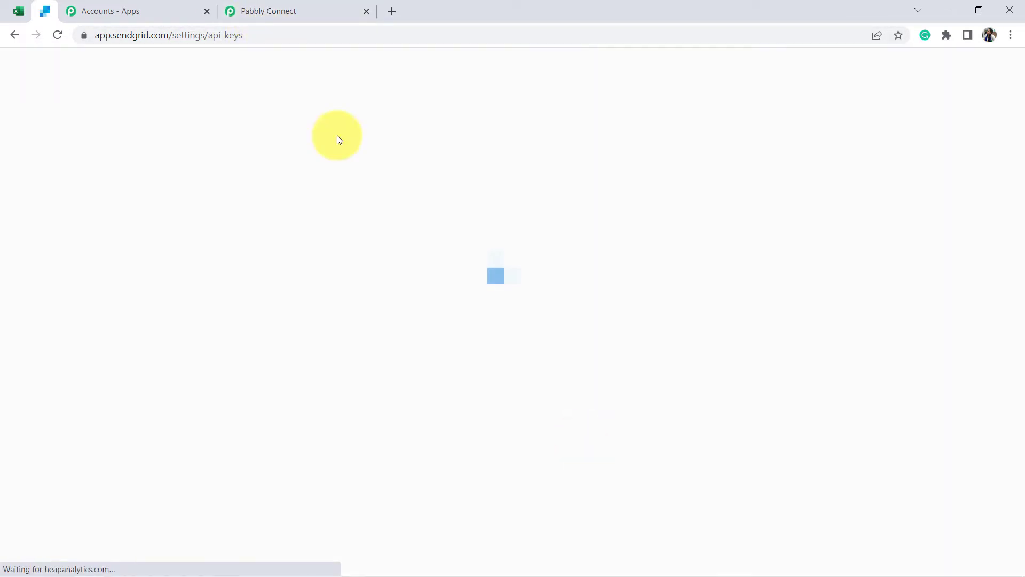
- Paste the copied SendGrid API key as the token and save the connection, then review the contact fields
{"action": "left_click", "coordinate": [273, 10]}
{"action": "left_click", "coordinate": [534, 371]}
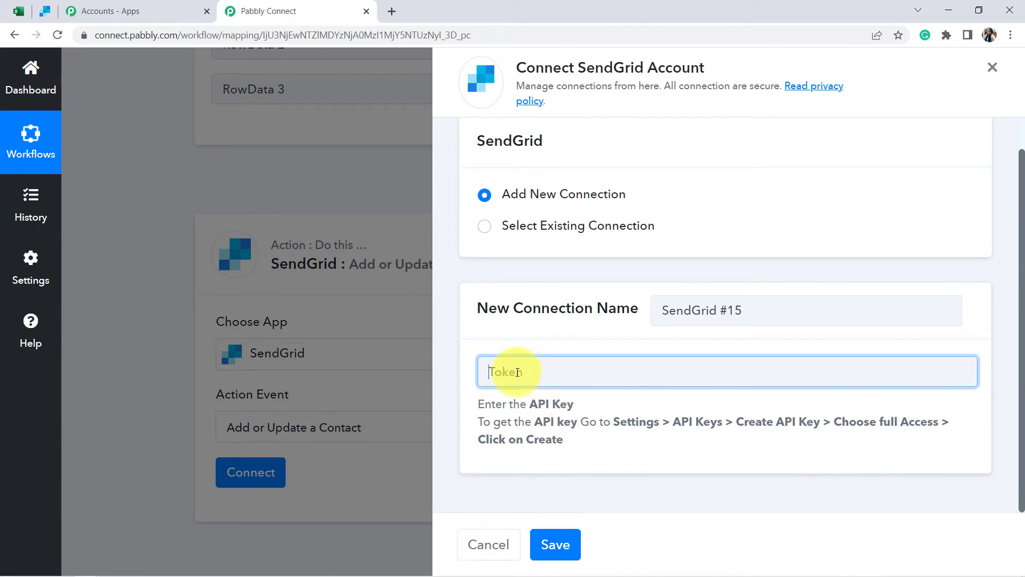
{"action": "key", "text": "ctrl+v"}
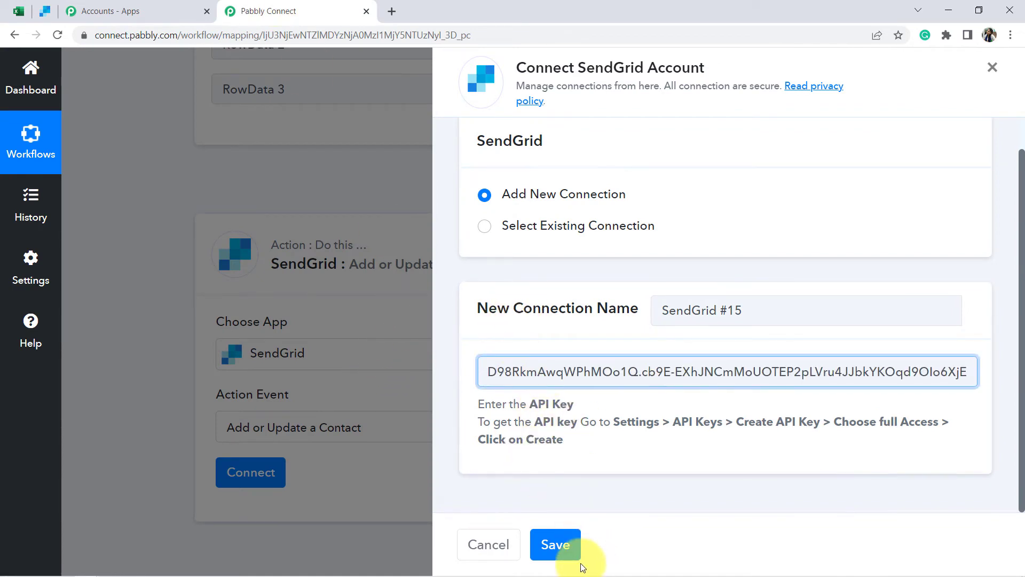
{"action": "left_click", "coordinate": [555, 545]}
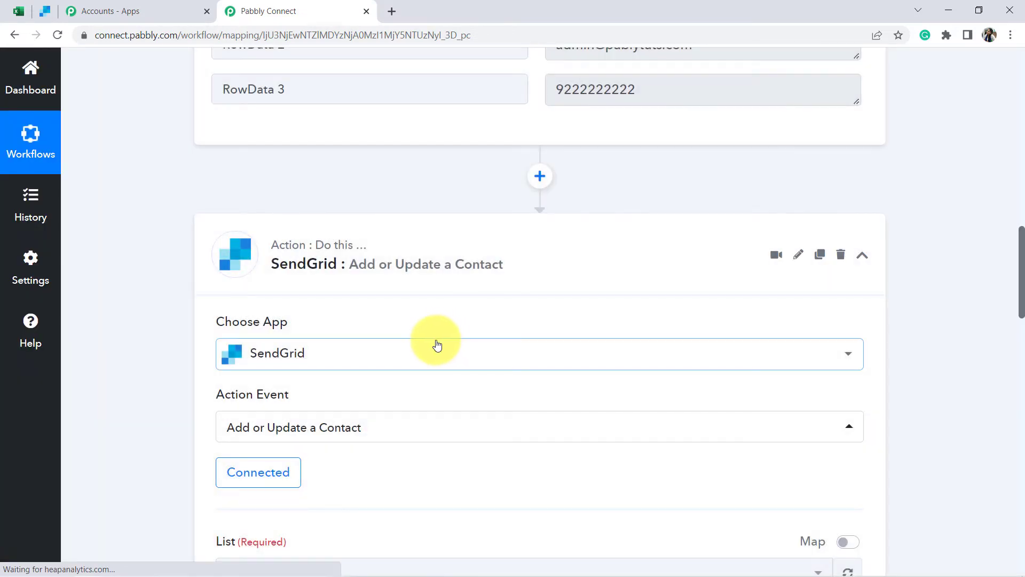
{"action": "scroll", "coordinate": [441, 350], "scroll_direction": "down", "scroll_amount": 6}
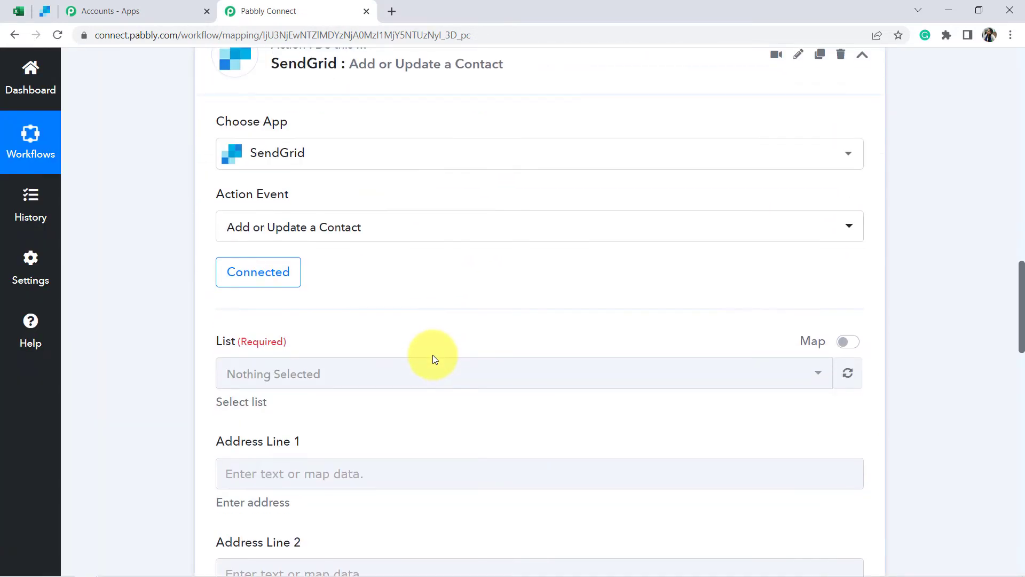
{"action": "scroll", "coordinate": [318, 256], "scroll_direction": "down", "scroll_amount": 5}
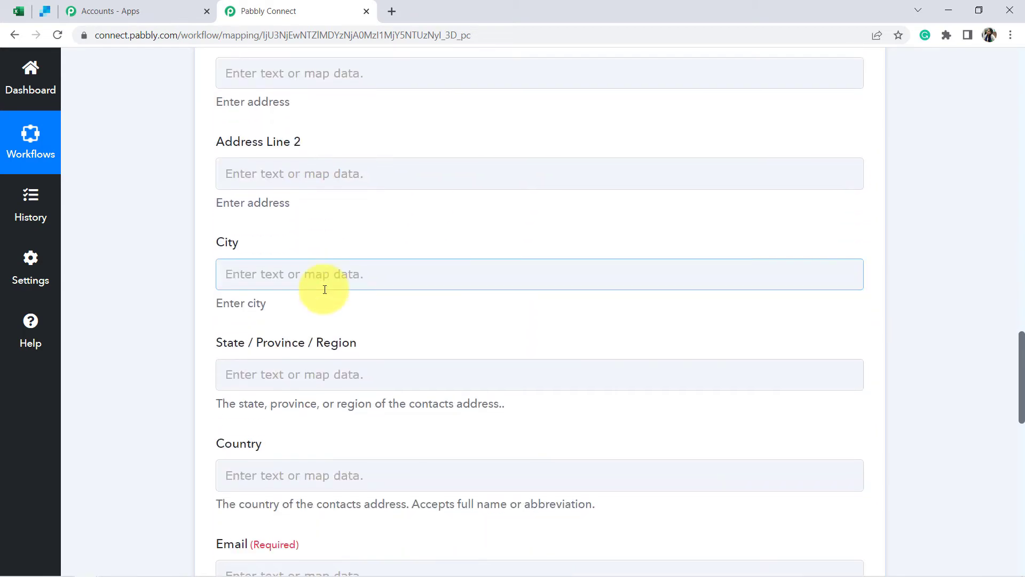
{"action": "scroll", "coordinate": [326, 289], "scroll_direction": "up", "scroll_amount": 2}
{"action": "scroll", "coordinate": [324, 290], "scroll_direction": "up", "scroll_amount": 4}
{"action": "scroll", "coordinate": [293, 247], "scroll_direction": "down", "scroll_amount": 1}
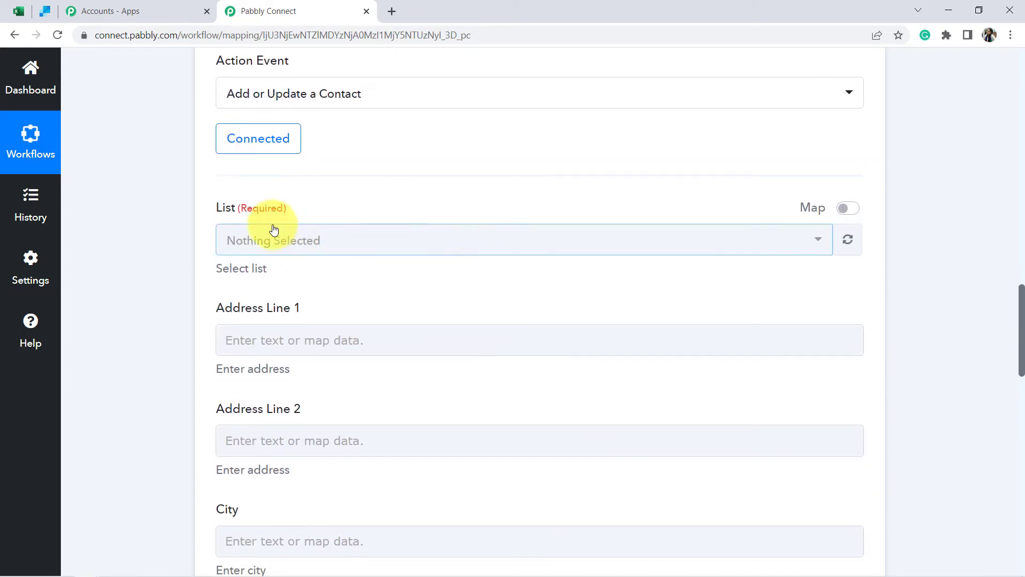
- Open SendGrid's Marketing > Contacts page to see the existing contact lists
{"action": "left_click", "coordinate": [45, 12]}
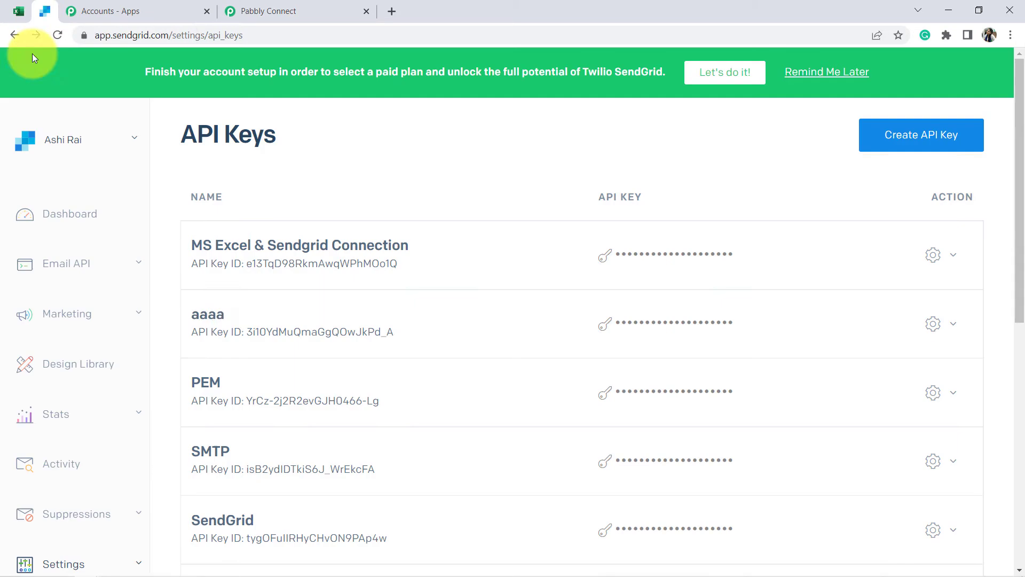
{"action": "left_click", "coordinate": [68, 217]}
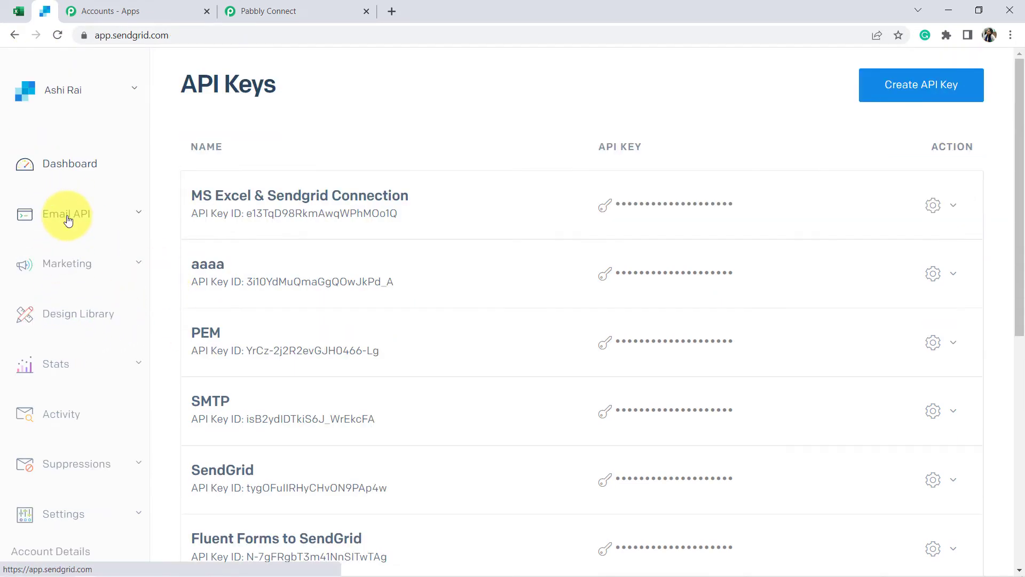
{"action": "left_click", "coordinate": [54, 263]}
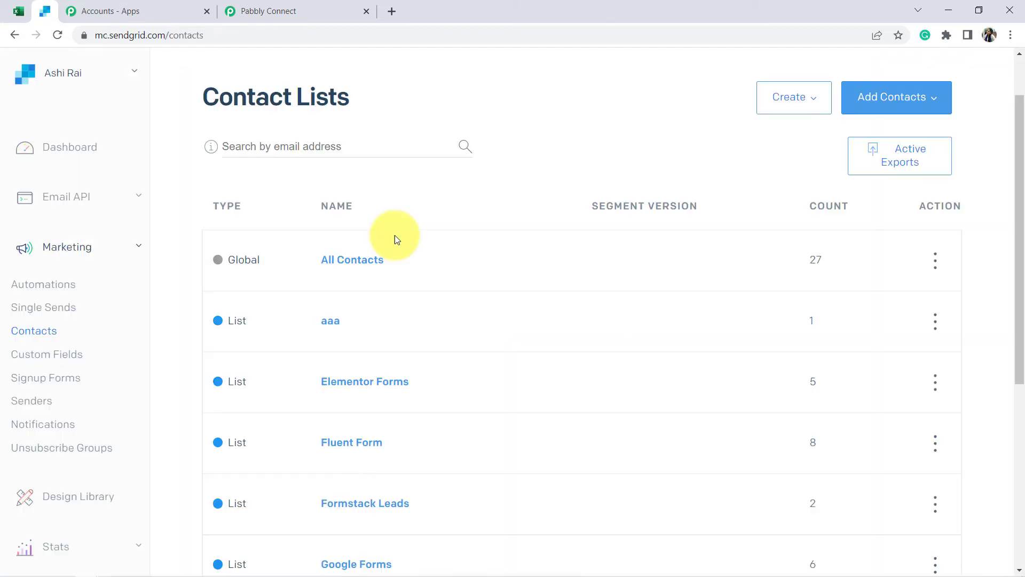
{"action": "scroll", "coordinate": [396, 290], "scroll_direction": "down", "scroll_amount": 4}
{"action": "scroll", "coordinate": [394, 299], "scroll_direction": "up", "scroll_amount": 5}
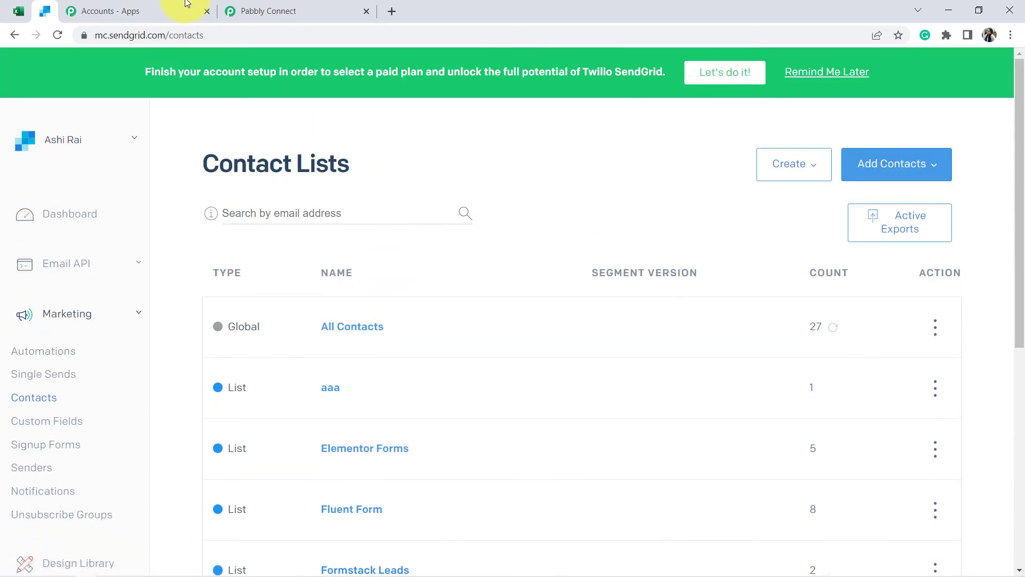
{"action": "left_click", "coordinate": [274, 10]}
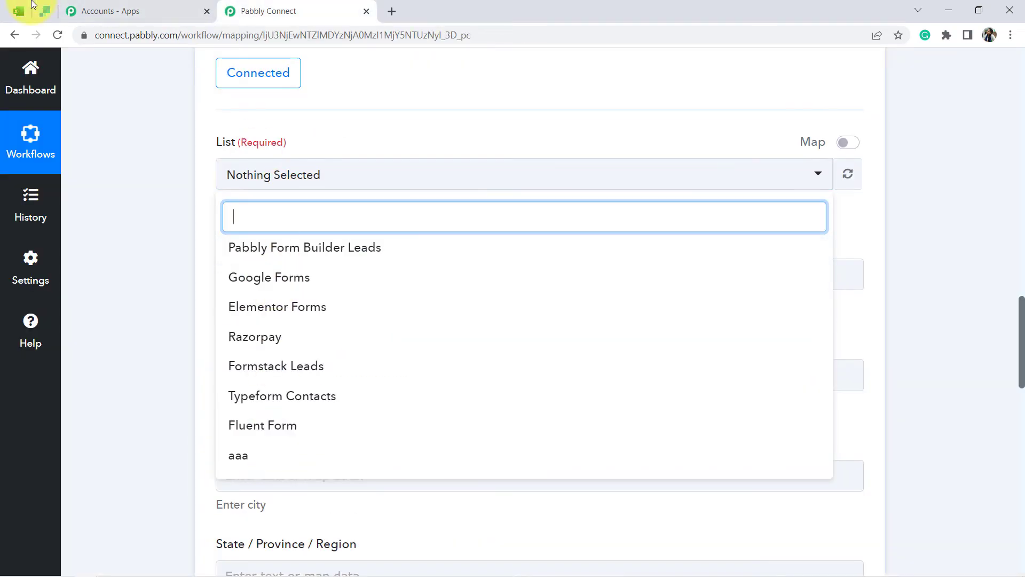
{"action": "left_click", "coordinate": [44, 10]}
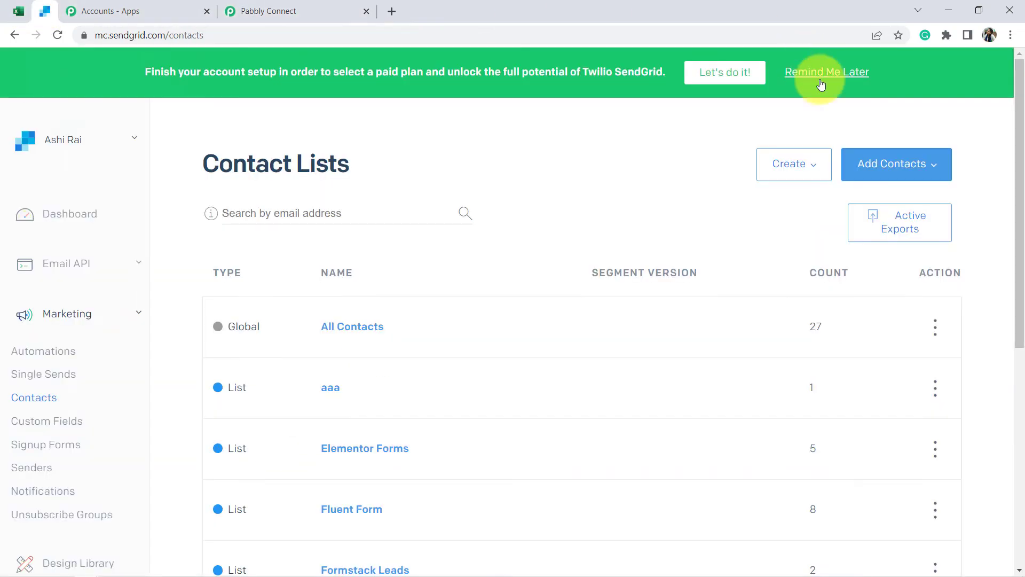
- Create the SendGrid contact list 'All the New Leads from diff Sources' and return to Pabbly Connect
{"action": "left_click", "coordinate": [809, 166]}
{"action": "left_click", "coordinate": [803, 205]}
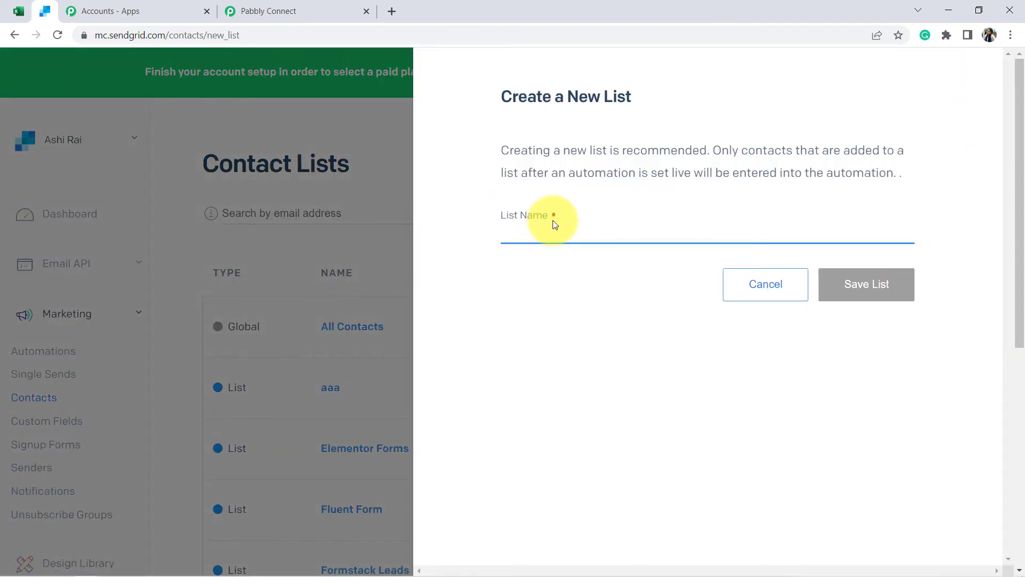
{"action": "type", "text": "All the L"}
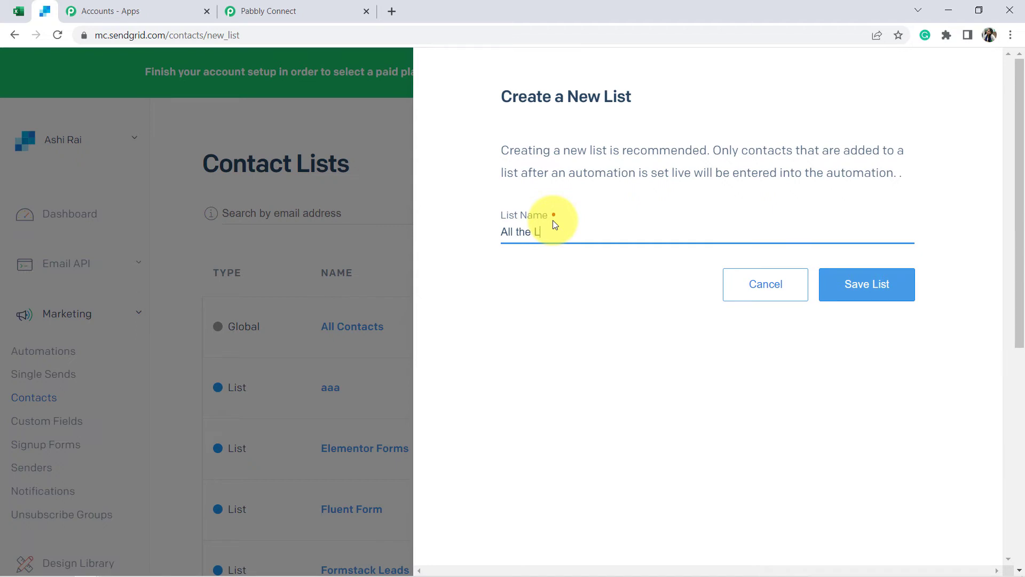
{"action": "type", "text": "eads from diff SourcesNew"}
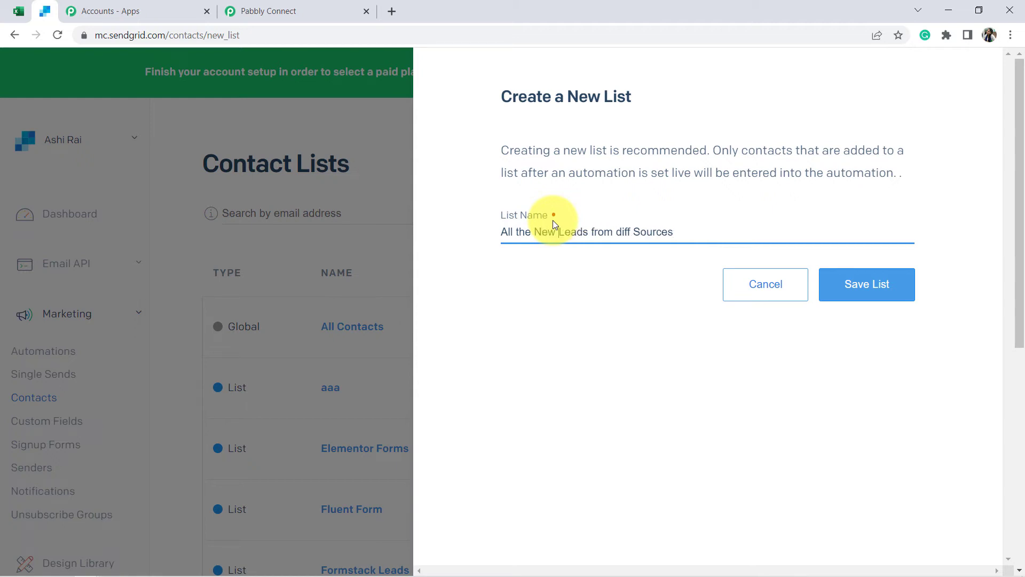
{"action": "left_click", "coordinate": [890, 297]}
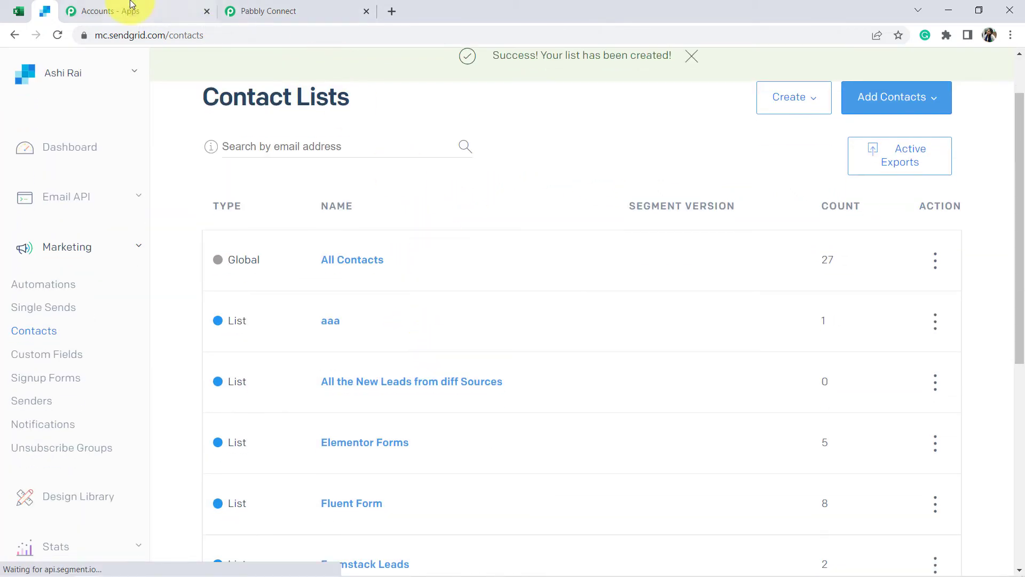
{"action": "left_click", "coordinate": [289, 11]}
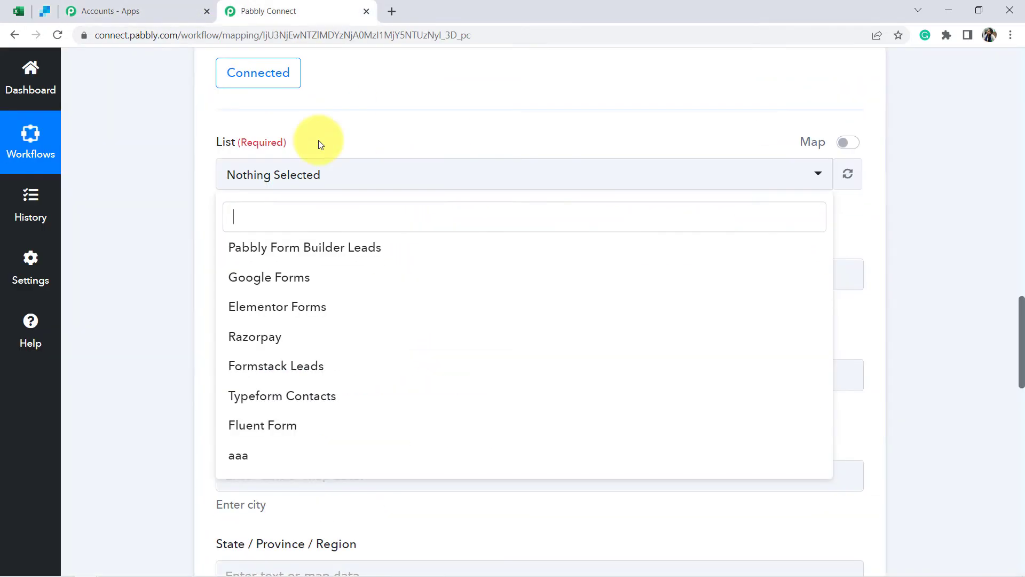
- Refresh the SendGrid lists and choose 'All the New Leads from diff Sources' as the List
{"action": "left_click", "coordinate": [848, 174]}
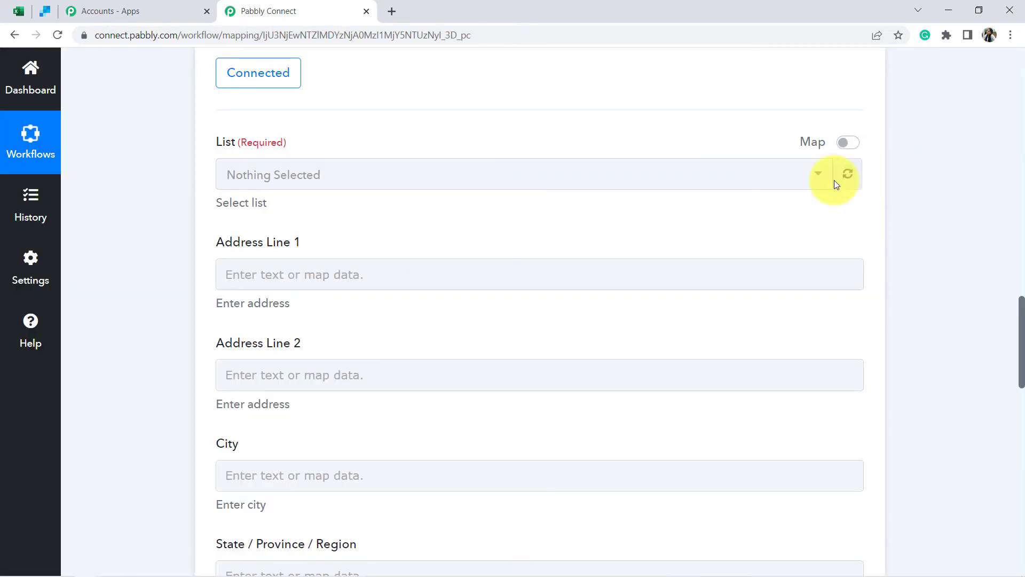
{"action": "left_click", "coordinate": [811, 184]}
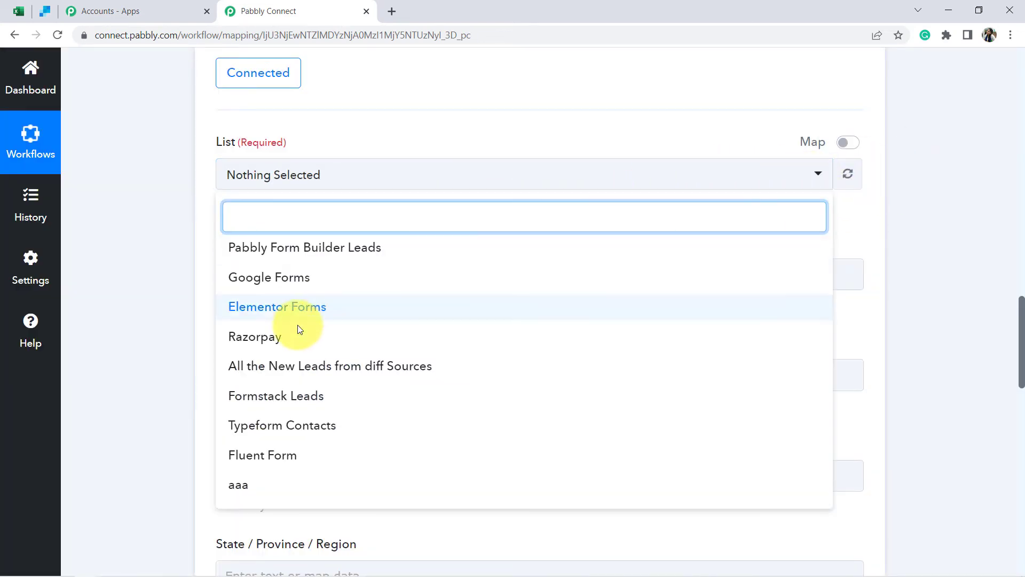
{"action": "left_click", "coordinate": [352, 369]}
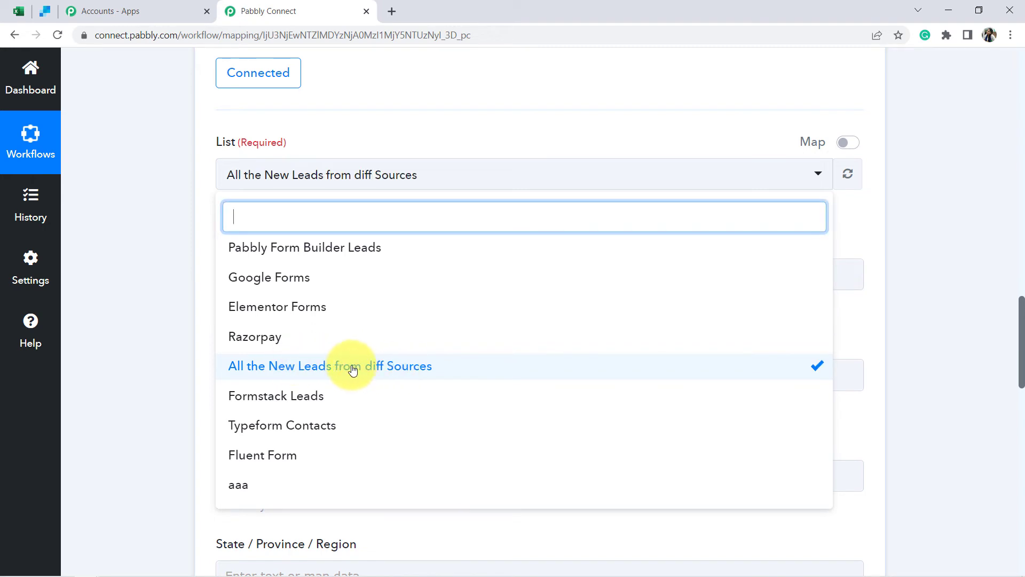
{"action": "left_click", "coordinate": [409, 369]}
{"action": "left_click", "coordinate": [400, 366]}
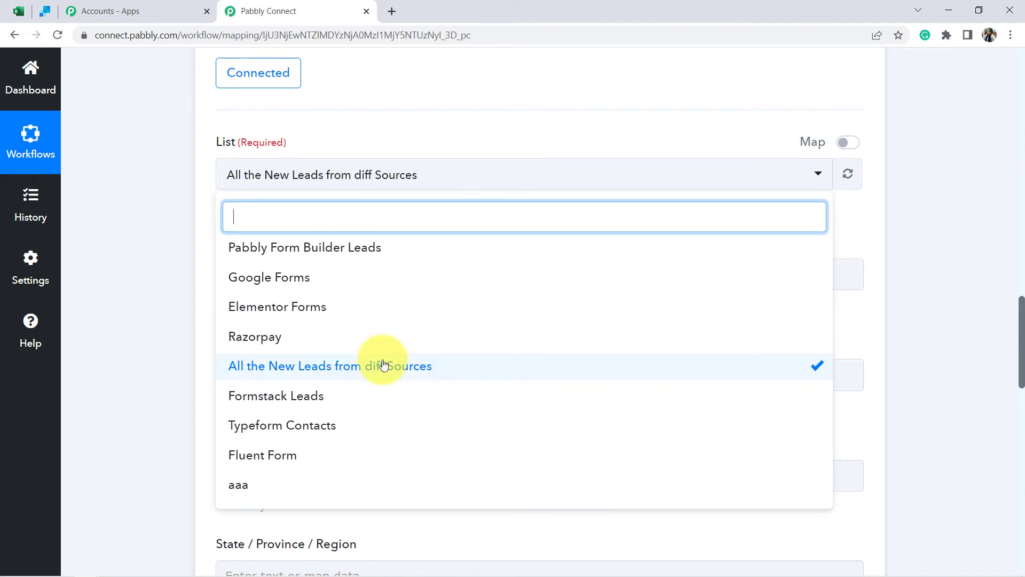
{"action": "left_click", "coordinate": [160, 259]}
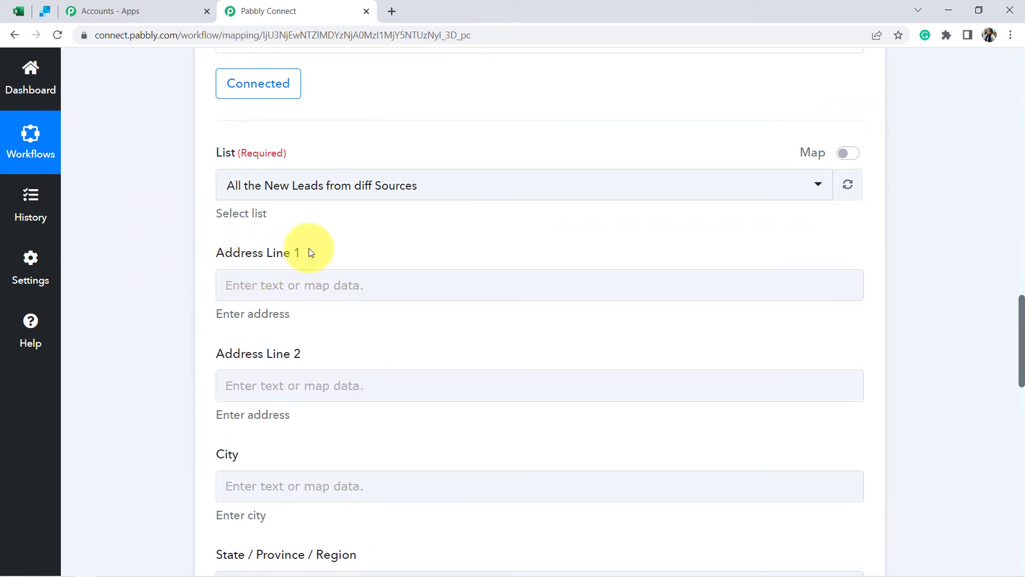
{"action": "scroll", "coordinate": [311, 251], "scroll_direction": "down", "scroll_amount": 4}
{"action": "scroll", "coordinate": [309, 249], "scroll_direction": "up", "scroll_amount": 2}
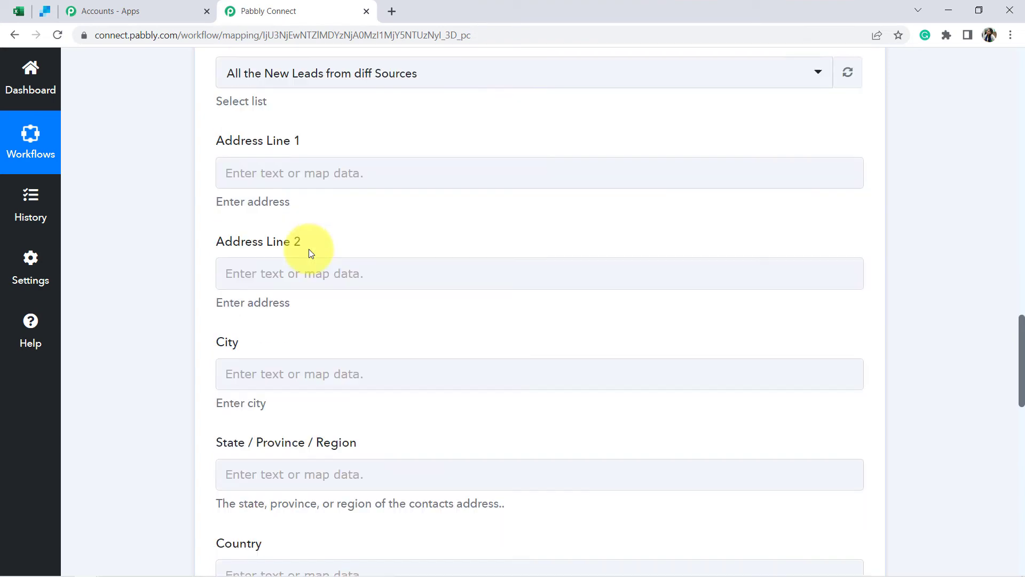
{"action": "scroll", "coordinate": [267, 267], "scroll_direction": "down", "scroll_amount": 2}
{"action": "scroll", "coordinate": [127, 328], "scroll_direction": "down", "scroll_amount": 4}
{"action": "scroll", "coordinate": [201, 319], "scroll_direction": "down", "scroll_amount": 3}
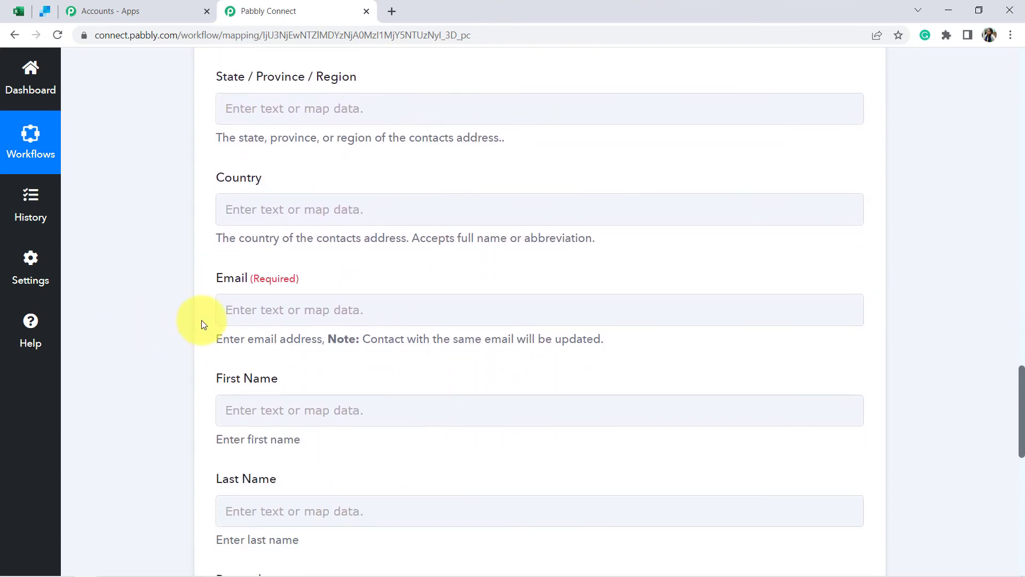
- Map the Email field to the Excel new-row step's RowData 2 value
{"action": "left_click", "coordinate": [246, 244]}
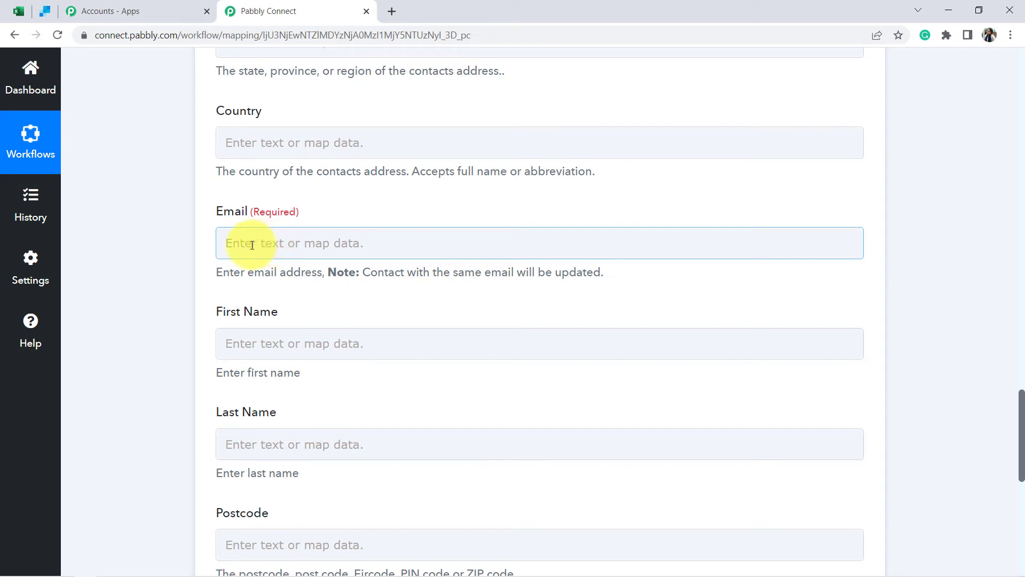
{"action": "left_click", "coordinate": [291, 244]}
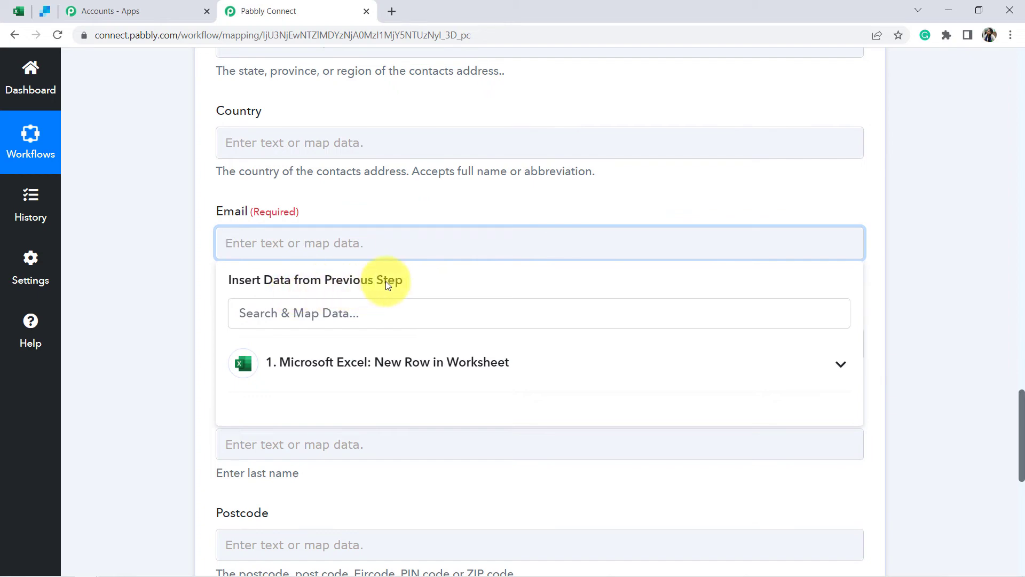
{"action": "scroll", "coordinate": [856, 235], "scroll_direction": "up", "scroll_amount": 15}
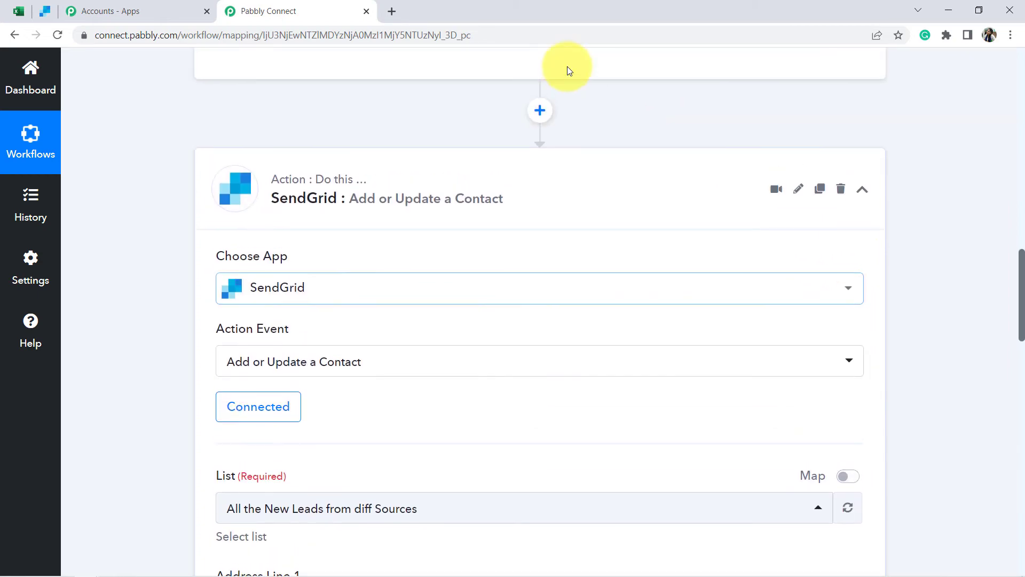
{"action": "scroll", "coordinate": [647, 105], "scroll_direction": "up", "scroll_amount": 3}
{"action": "scroll", "coordinate": [140, 314], "scroll_direction": "down", "scroll_amount": 14}
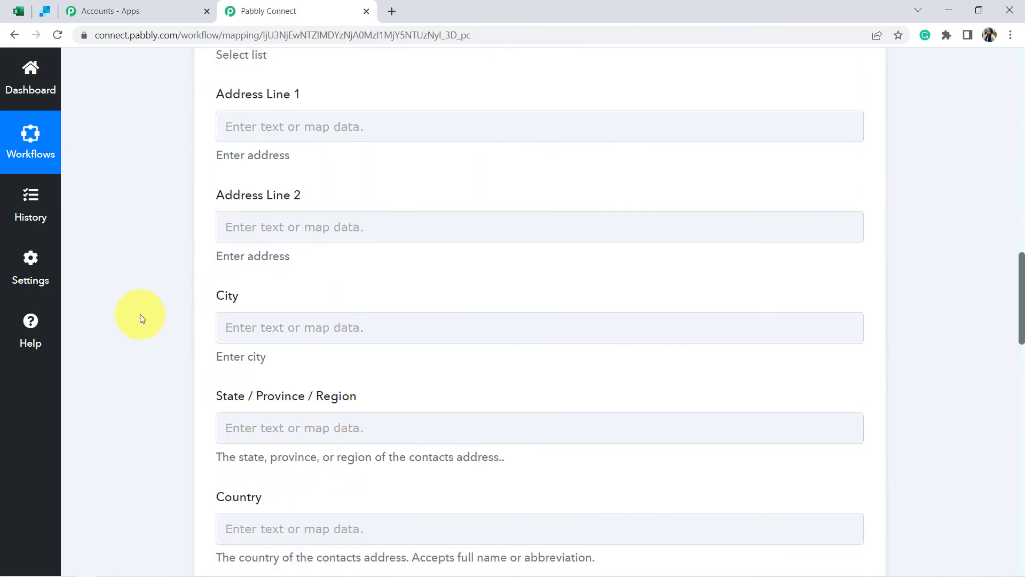
{"action": "scroll", "coordinate": [140, 317], "scroll_direction": "down", "scroll_amount": 9}
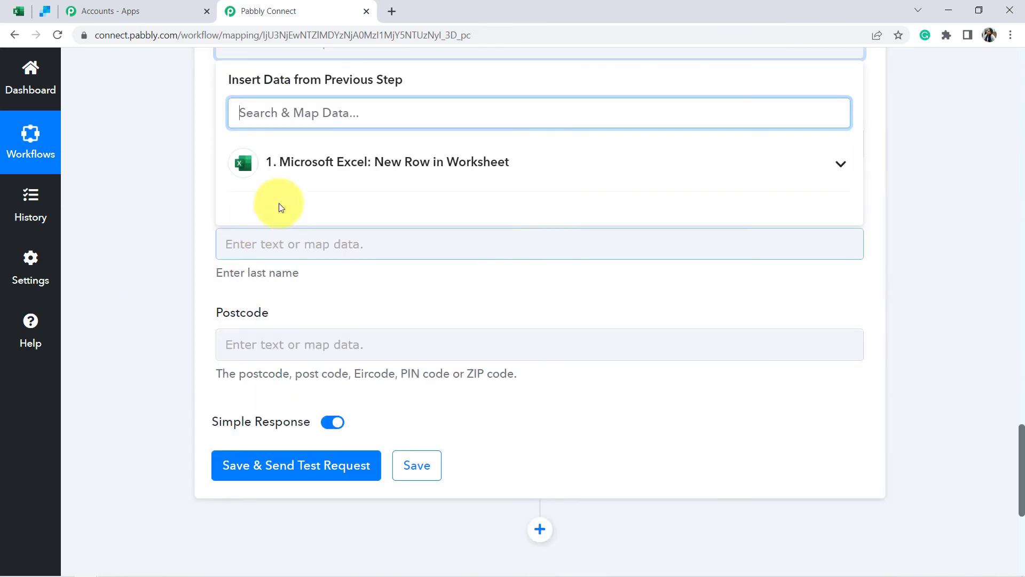
{"action": "left_click", "coordinate": [300, 166]}
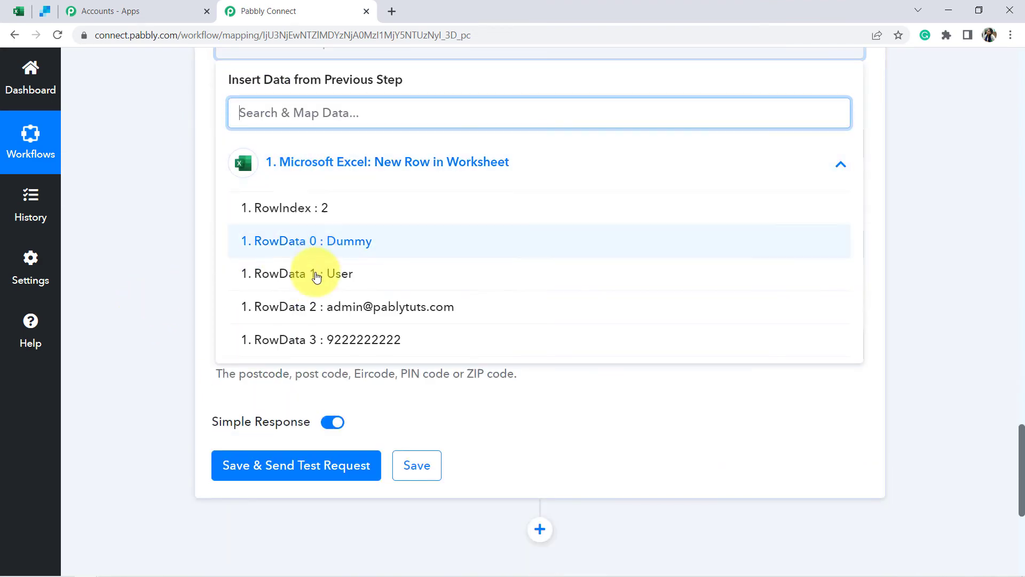
{"action": "left_click", "coordinate": [374, 317]}
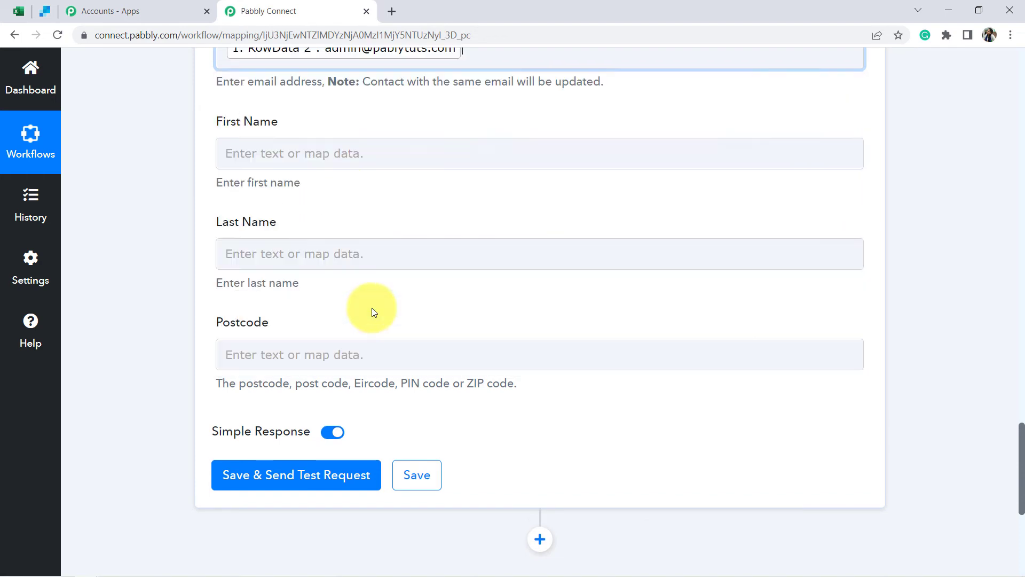
- Map First Name to RowData 0 and Last Name to RowData 1
{"action": "scroll", "coordinate": [142, 245], "scroll_direction": "up", "scroll_amount": 1}
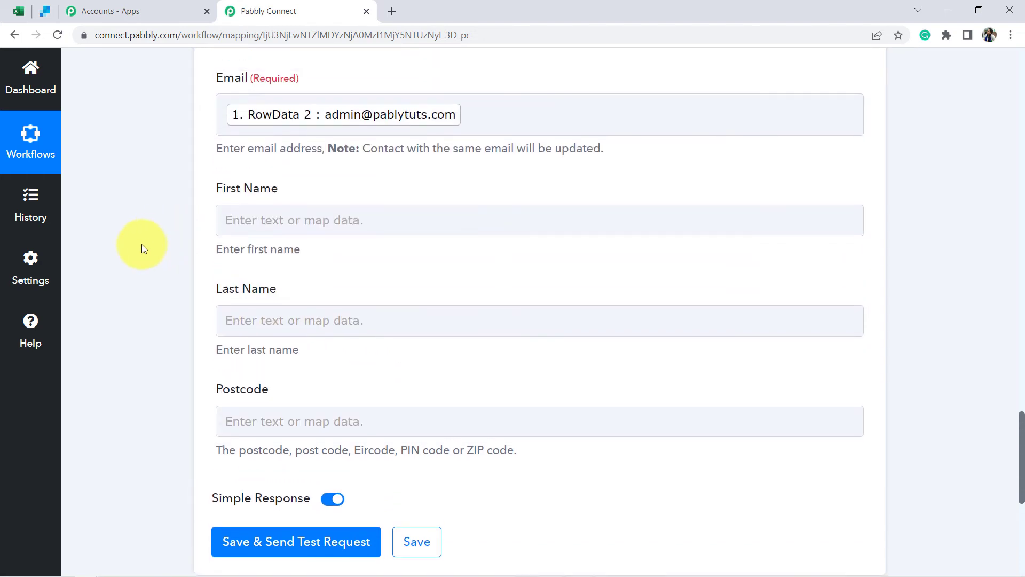
{"action": "left_click", "coordinate": [261, 220]}
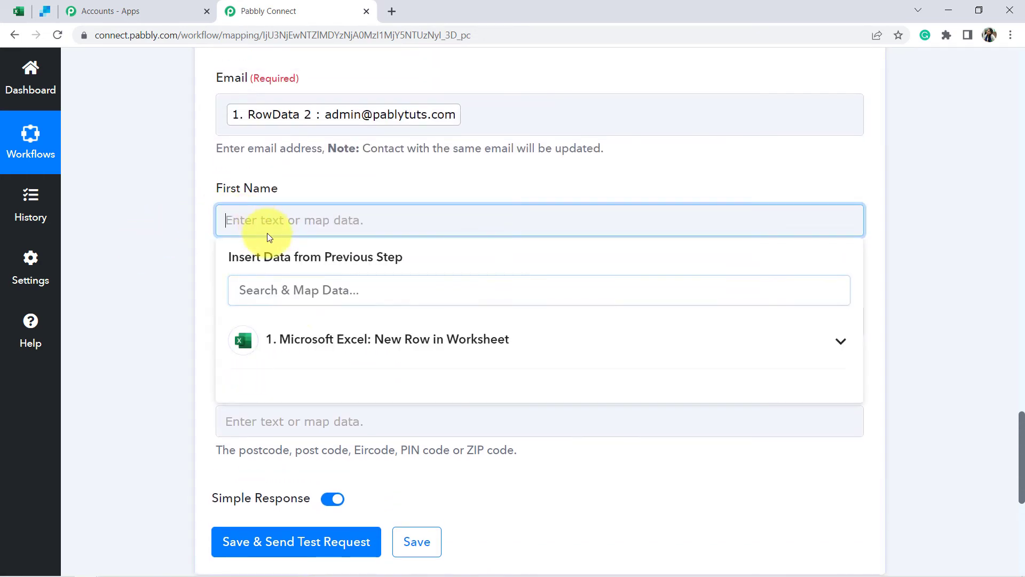
{"action": "left_click", "coordinate": [321, 341]}
{"action": "left_click", "coordinate": [359, 417]}
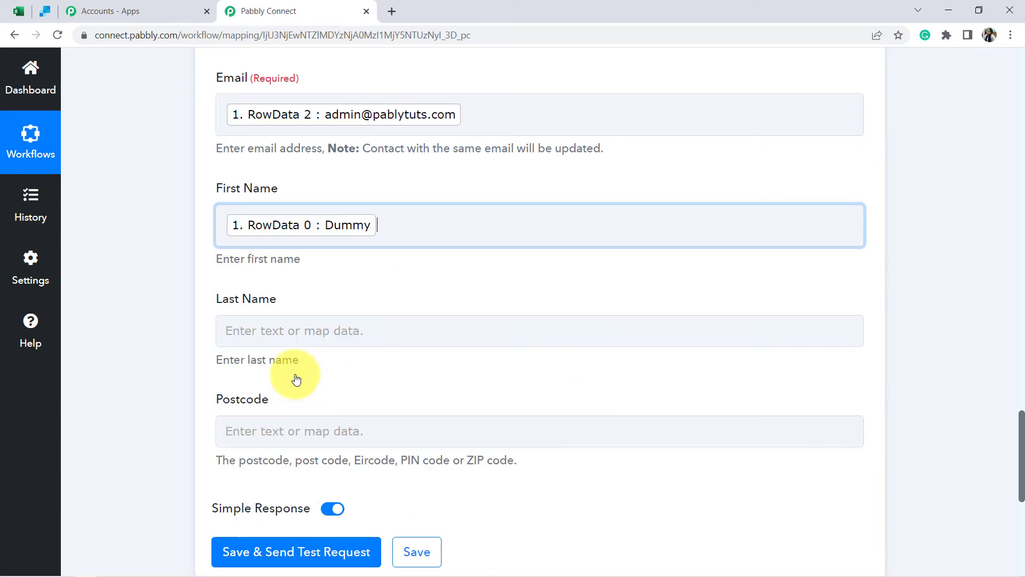
{"action": "left_click", "coordinate": [158, 315]}
{"action": "left_click", "coordinate": [238, 330]}
{"action": "left_click", "coordinate": [347, 458]}
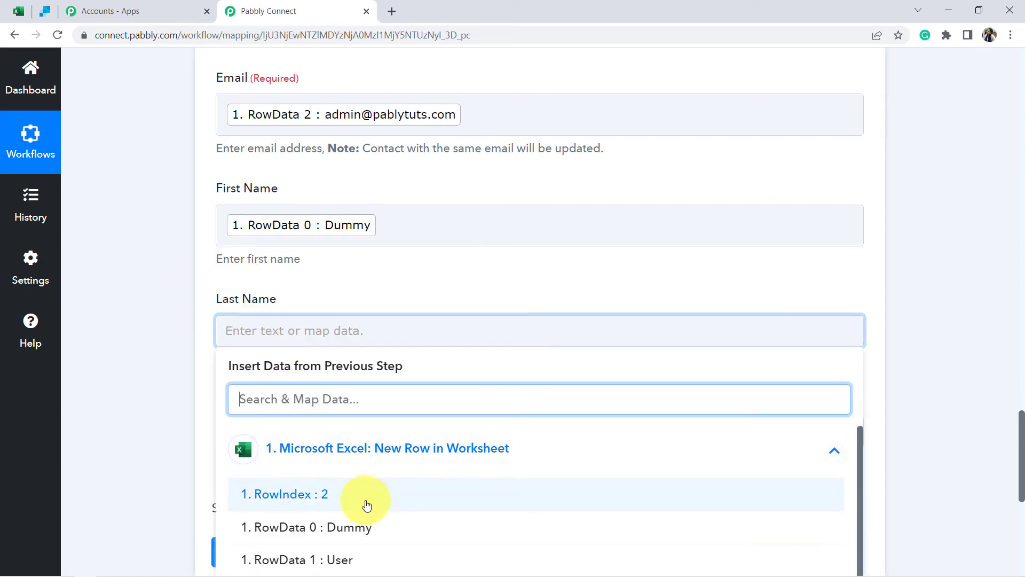
{"action": "left_click", "coordinate": [279, 557]}
{"action": "left_click", "coordinate": [167, 410]}
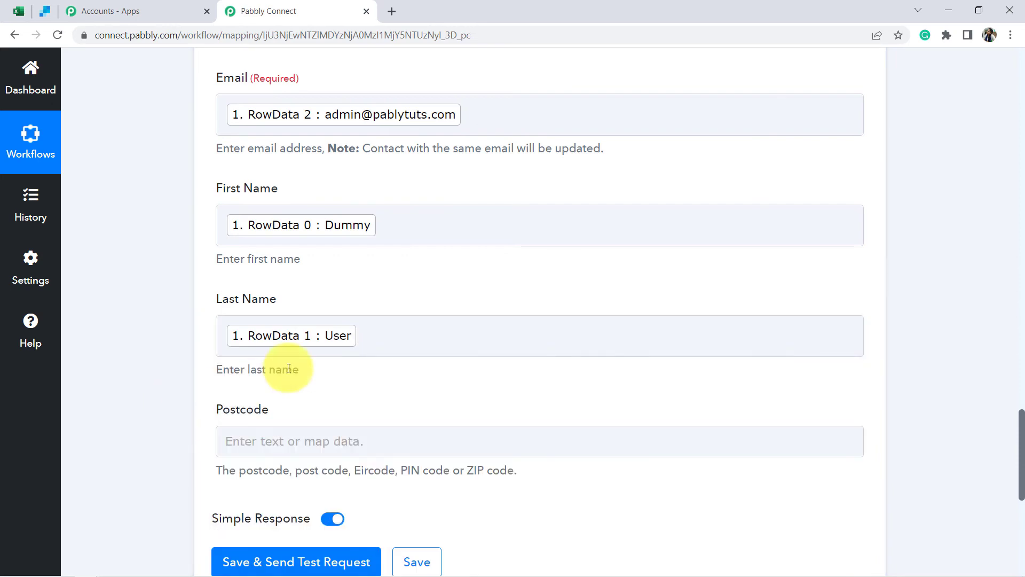
- Save the SendGrid action and send a test request that returns a Job Id
{"action": "scroll", "coordinate": [289, 367], "scroll_direction": "up", "scroll_amount": 6}
{"action": "scroll", "coordinate": [267, 363], "scroll_direction": "down", "scroll_amount": 5}
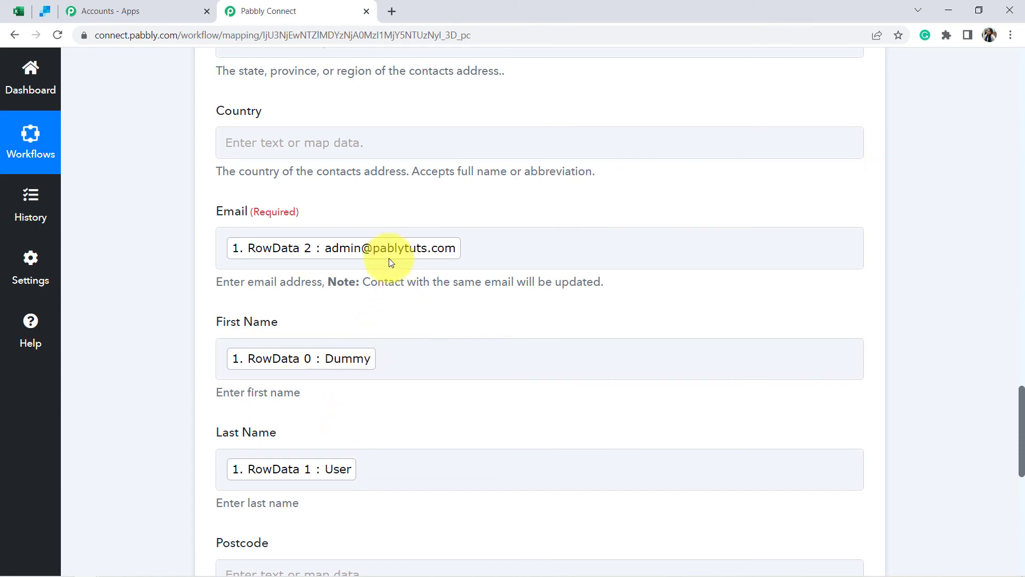
{"action": "scroll", "coordinate": [574, 306], "scroll_direction": "up", "scroll_amount": 8}
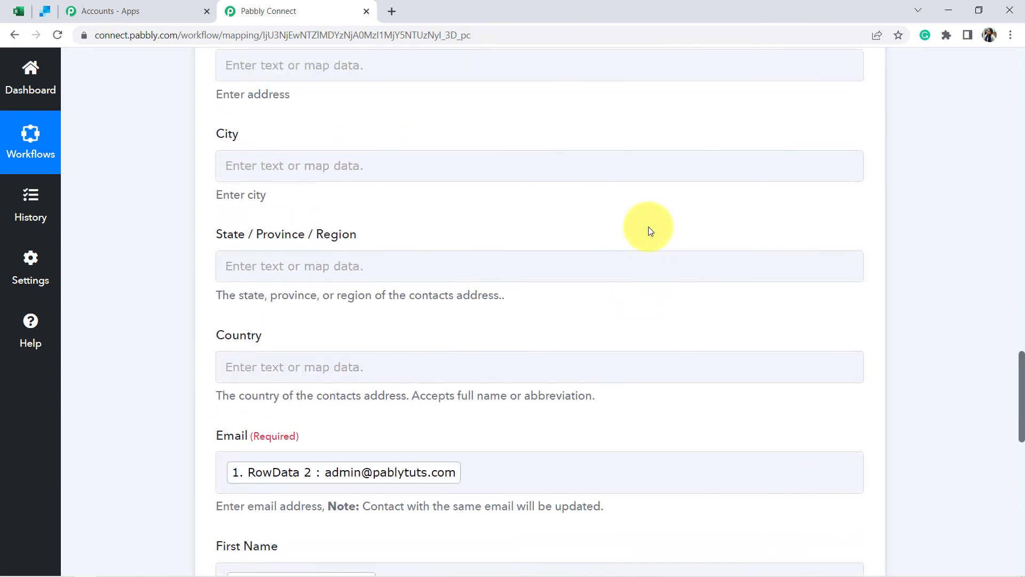
{"action": "scroll", "coordinate": [650, 190], "scroll_direction": "up", "scroll_amount": 9}
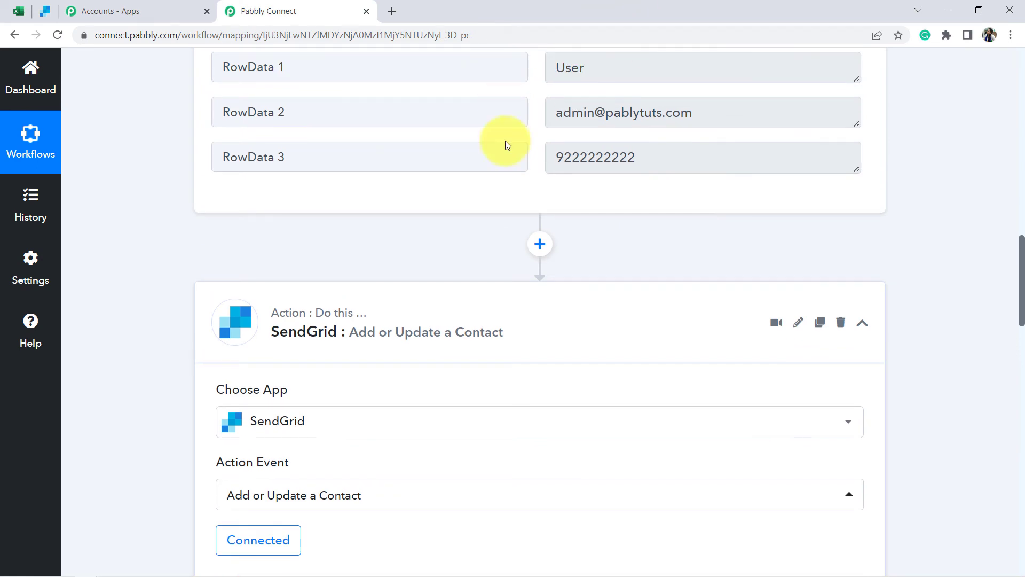
{"action": "scroll", "coordinate": [132, 403], "scroll_direction": "down", "scroll_amount": 20}
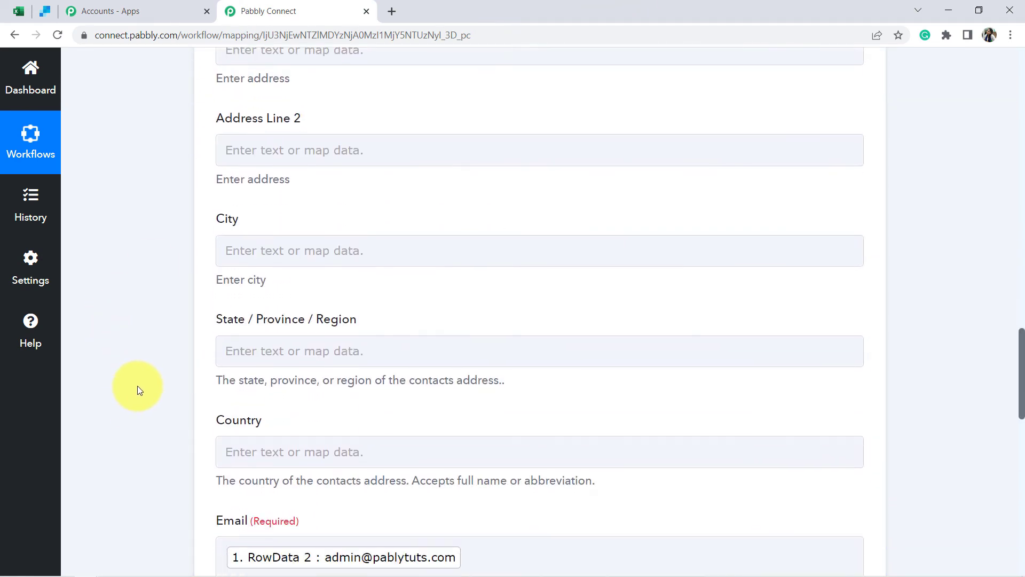
{"action": "scroll", "coordinate": [160, 363], "scroll_direction": "down", "scroll_amount": 2}
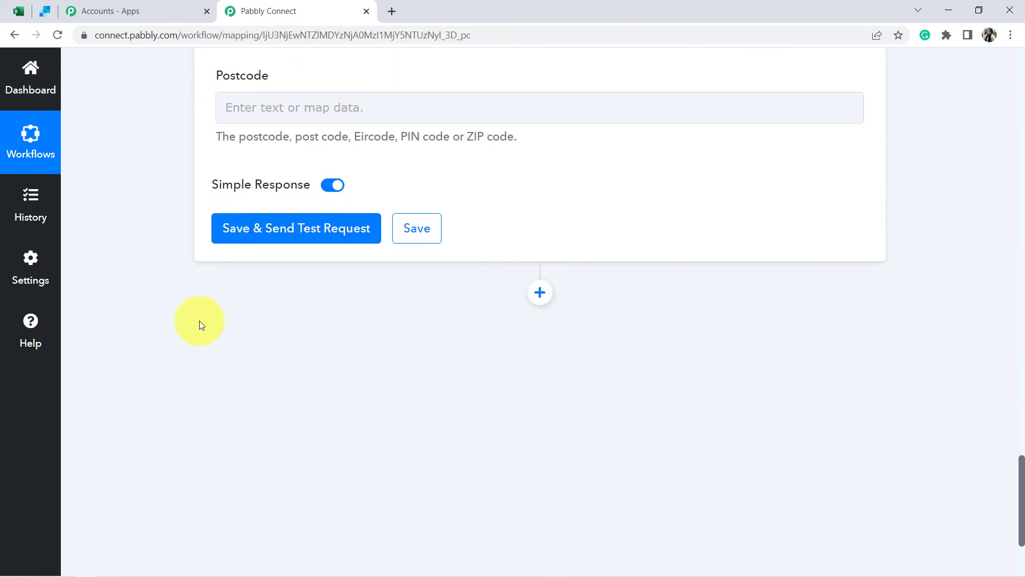
{"action": "left_click", "coordinate": [257, 233]}
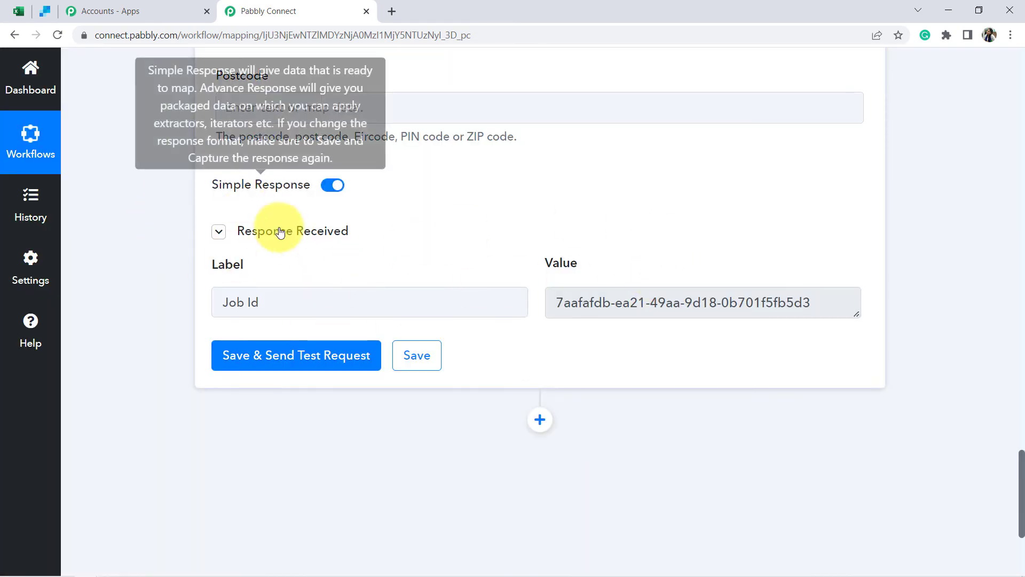
{"action": "left_click", "coordinate": [45, 8]}
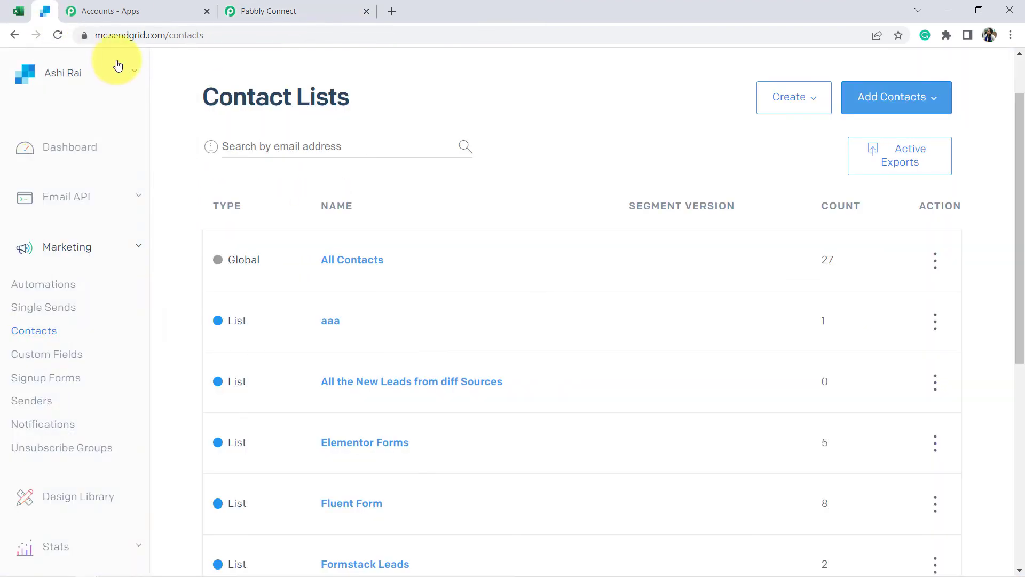
- Open and reload the new leads list, then check the added contact's name and e-mail fields
{"action": "left_click", "coordinate": [366, 382]}
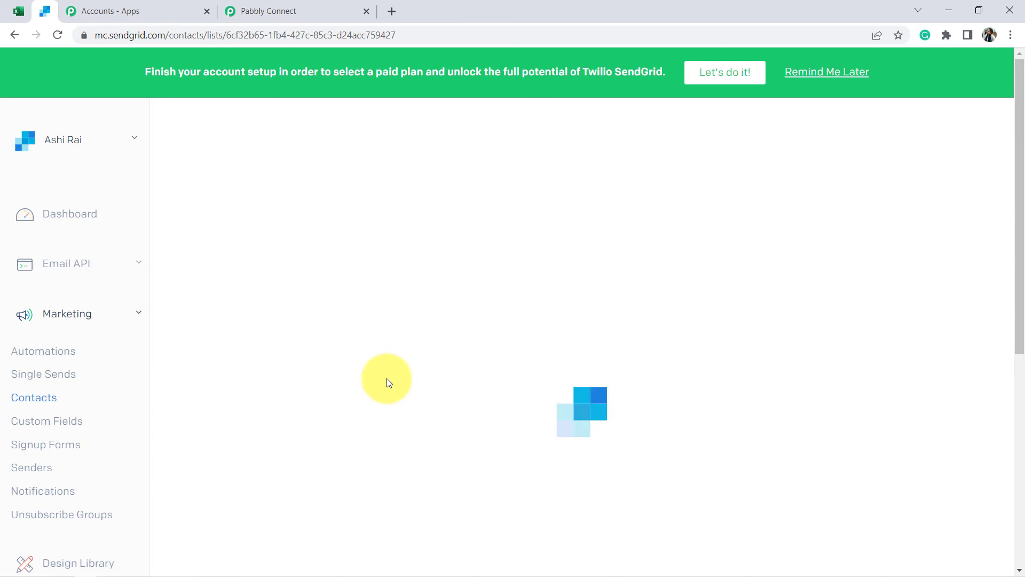
{"action": "left_click", "coordinate": [194, 44]}
{"action": "key", "text": "Return"}
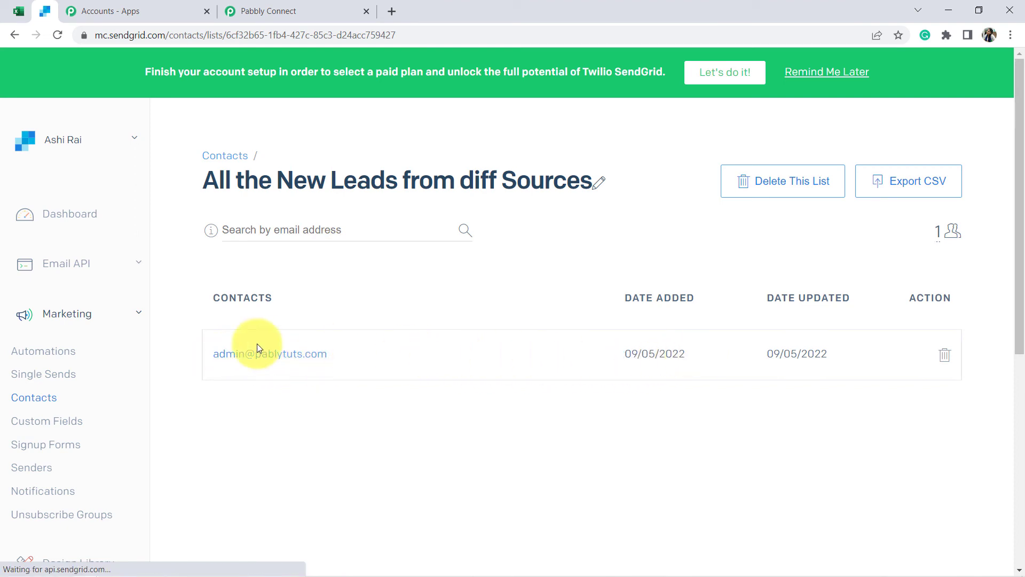
{"action": "left_click", "coordinate": [248, 355]}
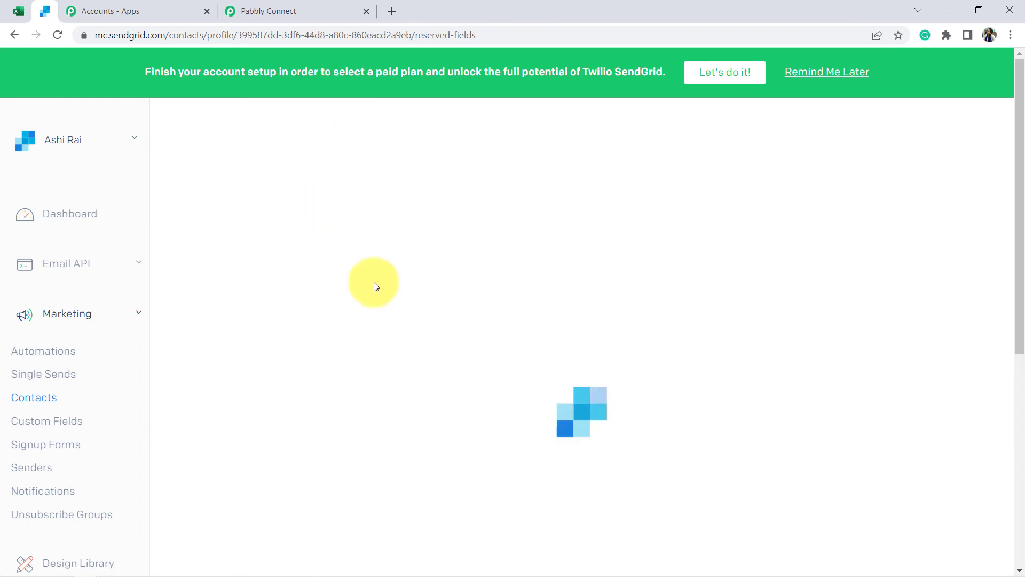
{"action": "scroll", "coordinate": [393, 289], "scroll_direction": "down", "scroll_amount": 4}
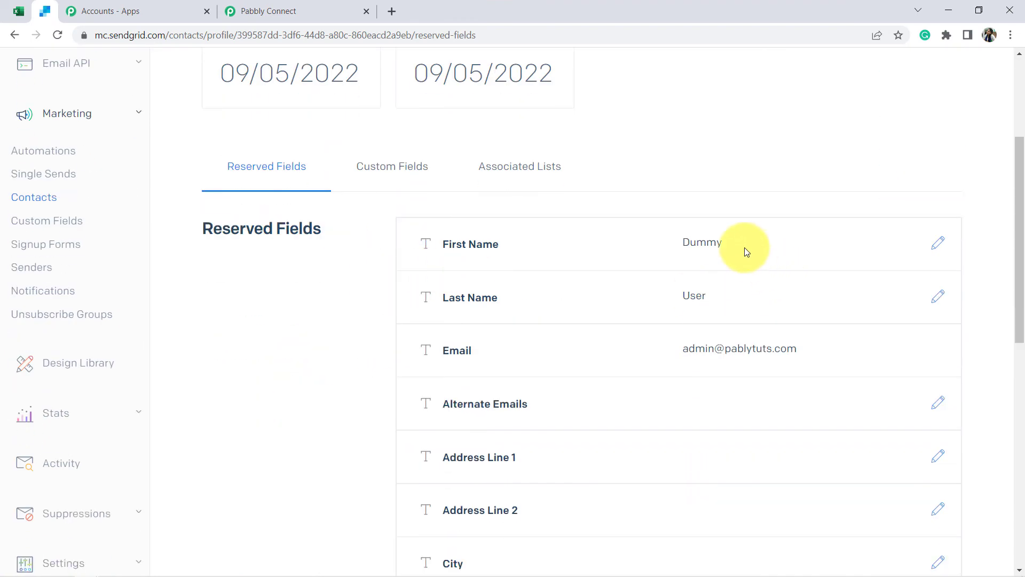
{"action": "double_click", "coordinate": [710, 243]}
{"action": "left_click_drag", "start_coordinate": [752, 348], "coordinate": [708, 348]}
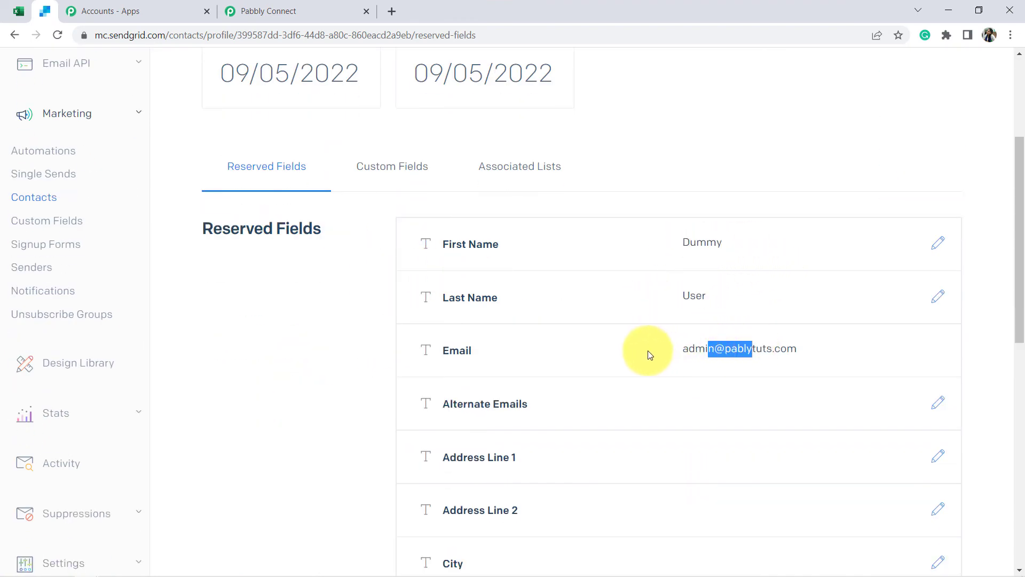
{"action": "scroll", "coordinate": [449, 298], "scroll_direction": "up", "scroll_amount": 3}
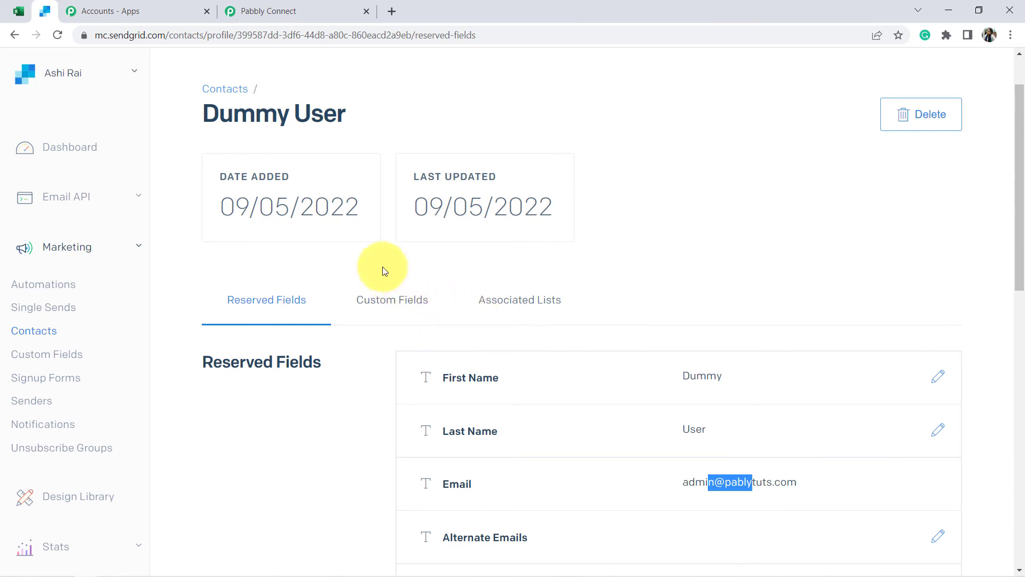
{"action": "left_click_drag", "start_coordinate": [223, 110], "coordinate": [337, 109]}
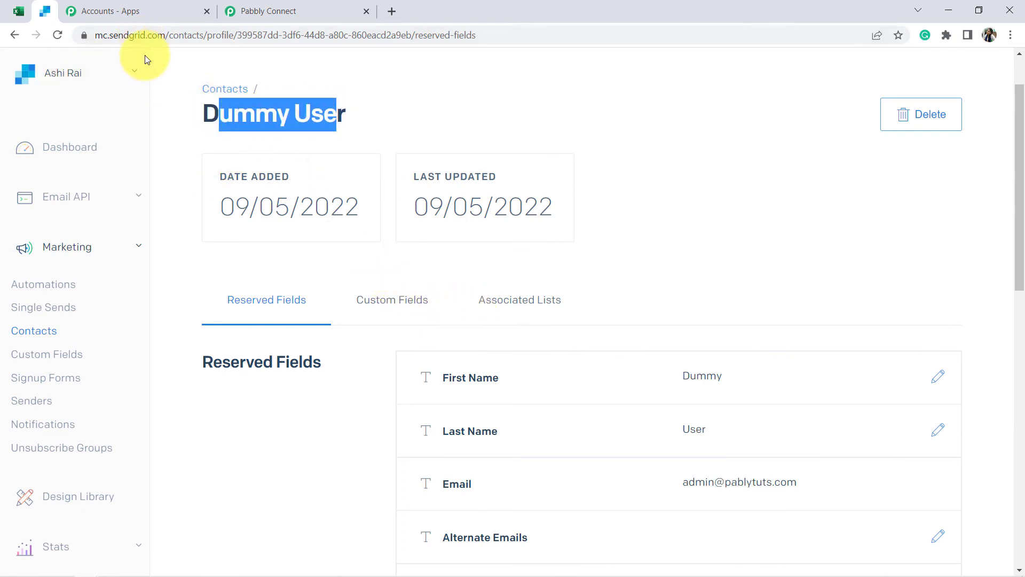
{"action": "left_click", "coordinate": [278, 7]}
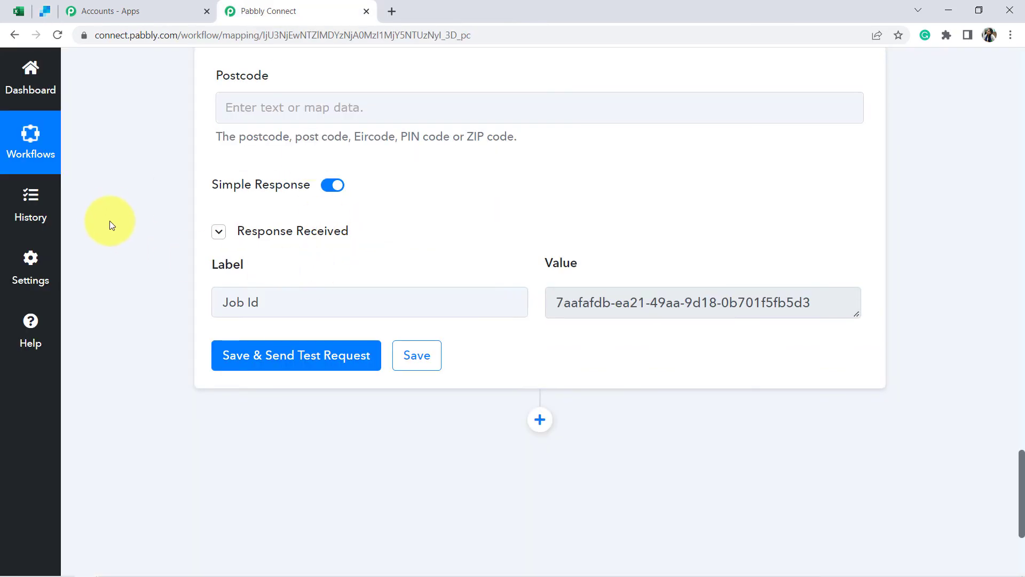
- Collapse the Excel trigger and SendGrid action steps, then bring up the Excel workbook
{"action": "scroll", "coordinate": [110, 219], "scroll_direction": "up", "scroll_amount": 8}
{"action": "scroll", "coordinate": [112, 223], "scroll_direction": "up", "scroll_amount": 6}
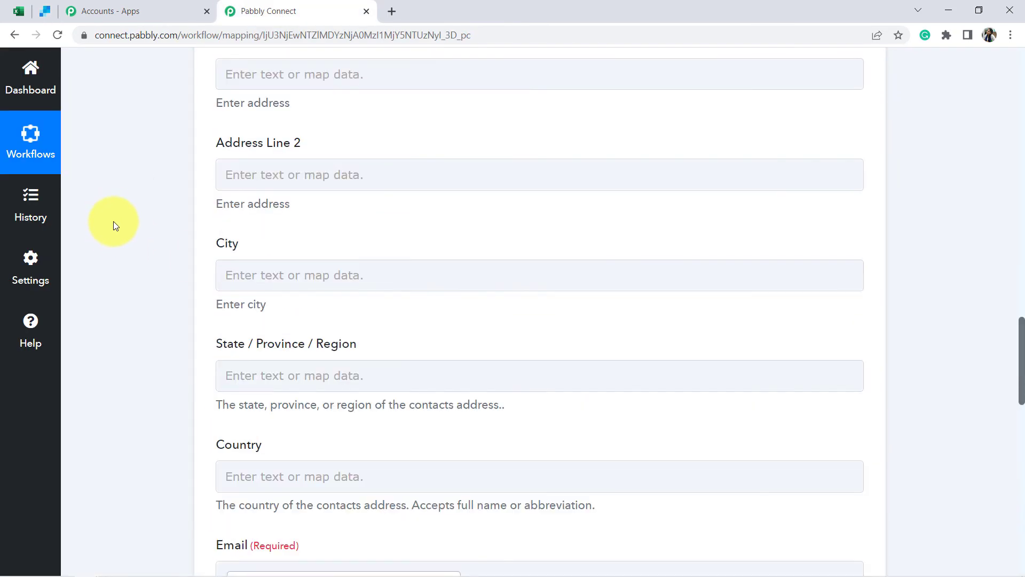
{"action": "scroll", "coordinate": [160, 396], "scroll_direction": "down", "scroll_amount": 15}
{"action": "scroll", "coordinate": [161, 397], "scroll_direction": "up", "scroll_amount": 15}
{"action": "scroll", "coordinate": [160, 392], "scroll_direction": "up", "scroll_amount": 20}
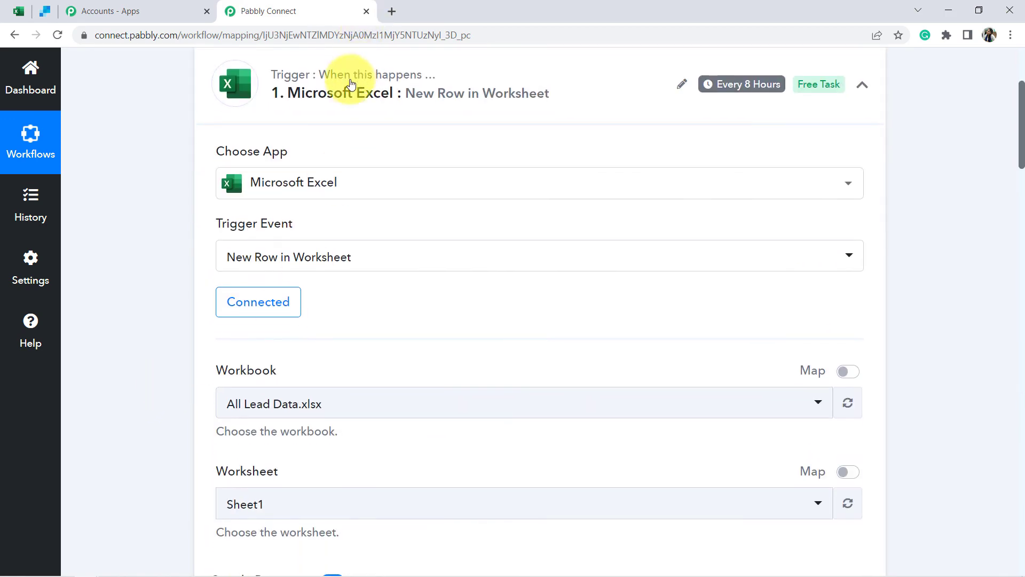
{"action": "left_click", "coordinate": [338, 107]}
{"action": "scroll", "coordinate": [316, 174], "scroll_direction": "up", "scroll_amount": 3}
{"action": "scroll", "coordinate": [315, 196], "scroll_direction": "up", "scroll_amount": 1}
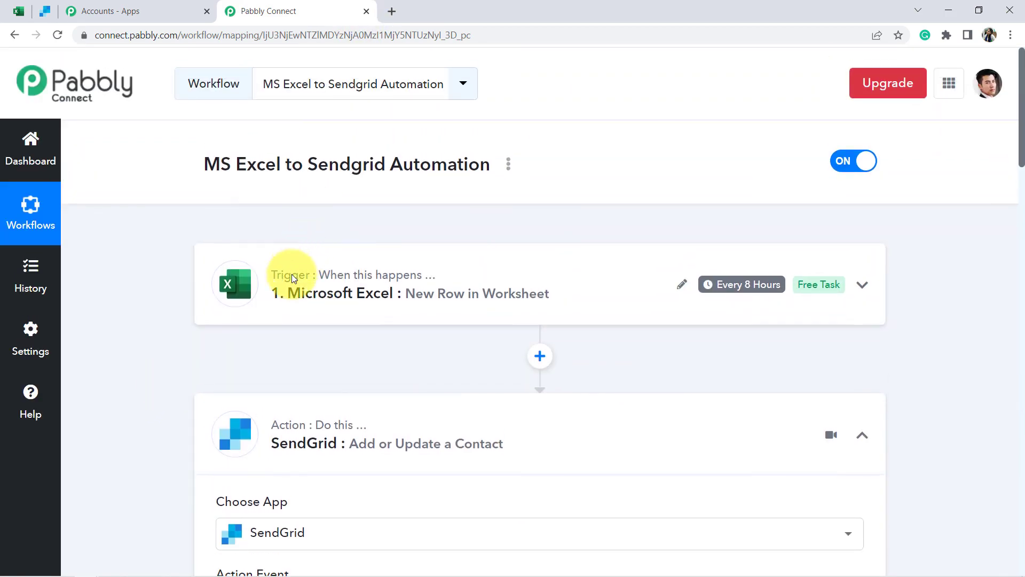
{"action": "left_click", "coordinate": [331, 427]}
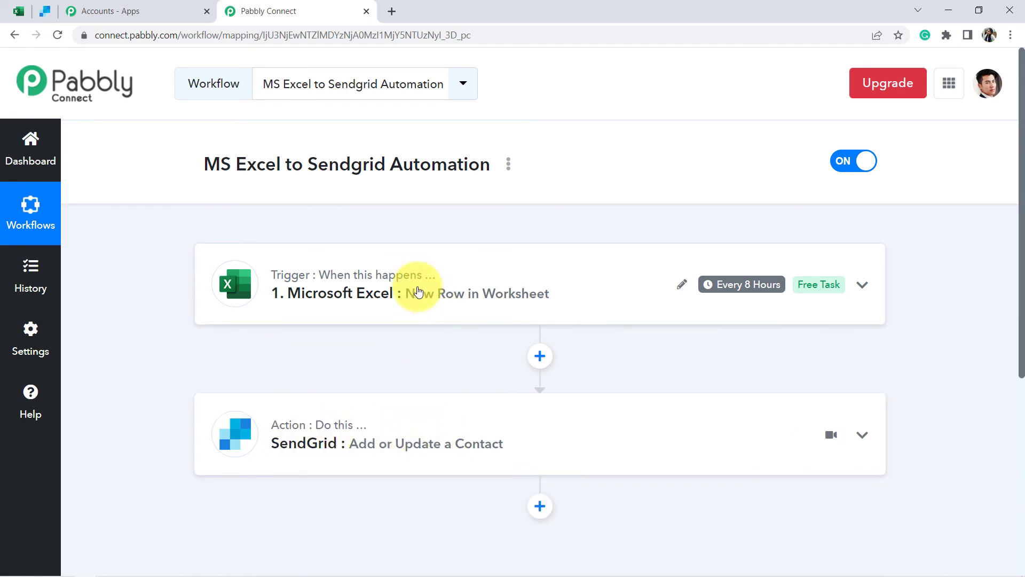
{"action": "mouse_move", "coordinate": [750, 285]}
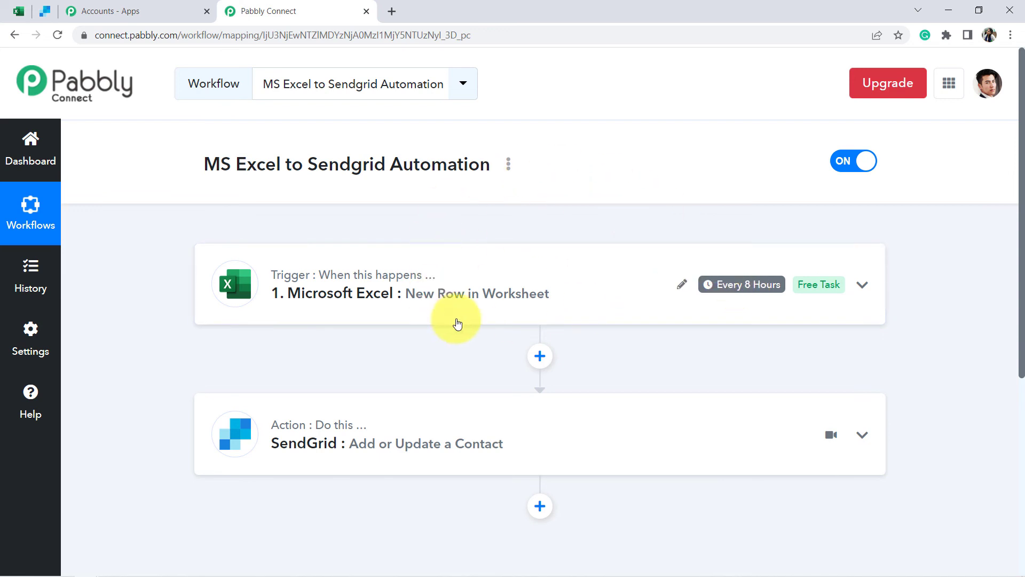
{"action": "left_click", "coordinate": [11, 19]}
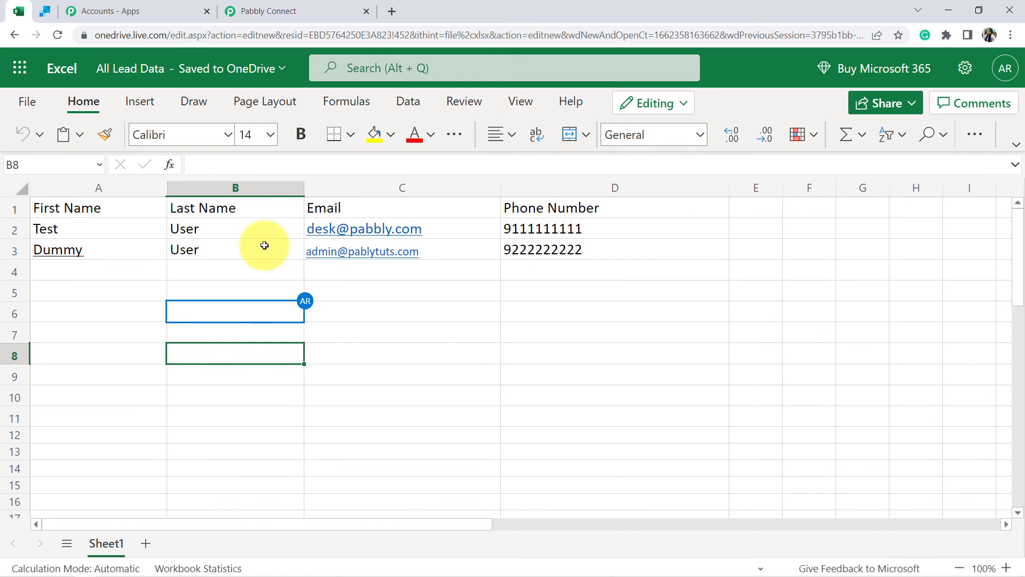
- Look over the two lead rows, selecting the empty rows below them, then return to Pabbly Connect
{"action": "left_click", "coordinate": [248, 275]}
{"action": "key", "text": "Down"}
{"action": "key", "text": "Down"}
{"action": "key", "text": "Down"}
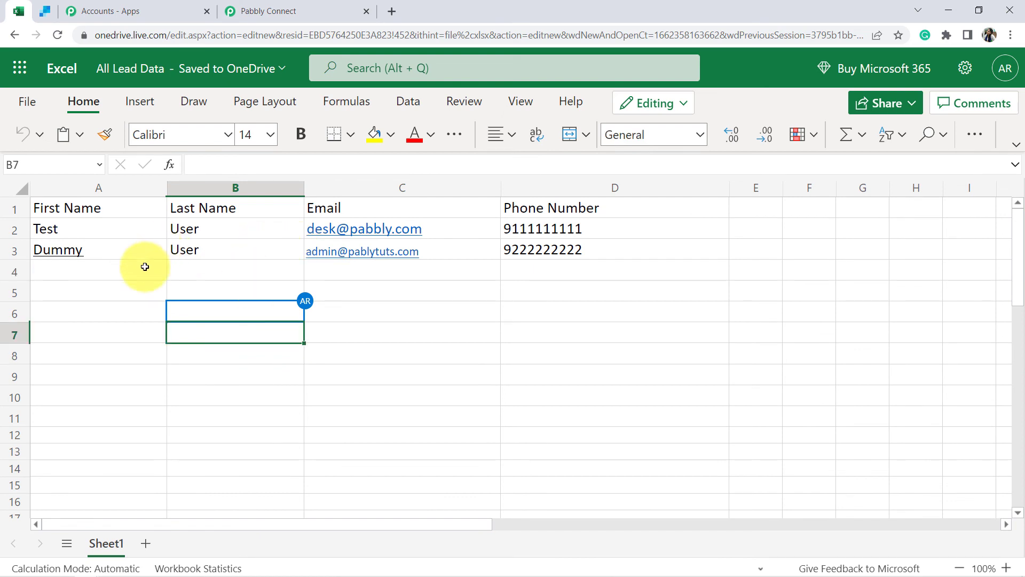
{"action": "left_click_drag", "start_coordinate": [140, 273], "coordinate": [581, 348]}
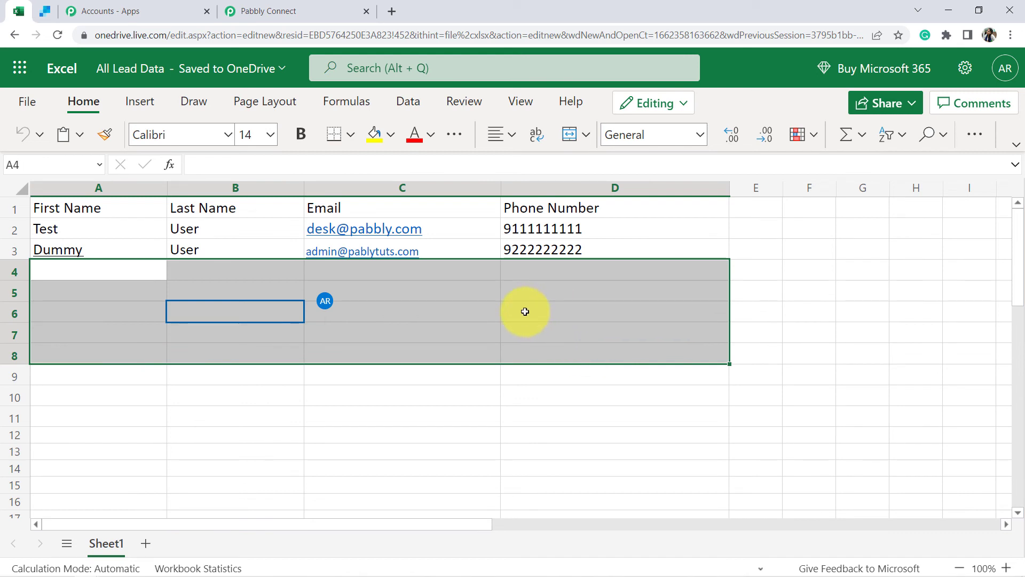
{"action": "left_click", "coordinate": [614, 417]}
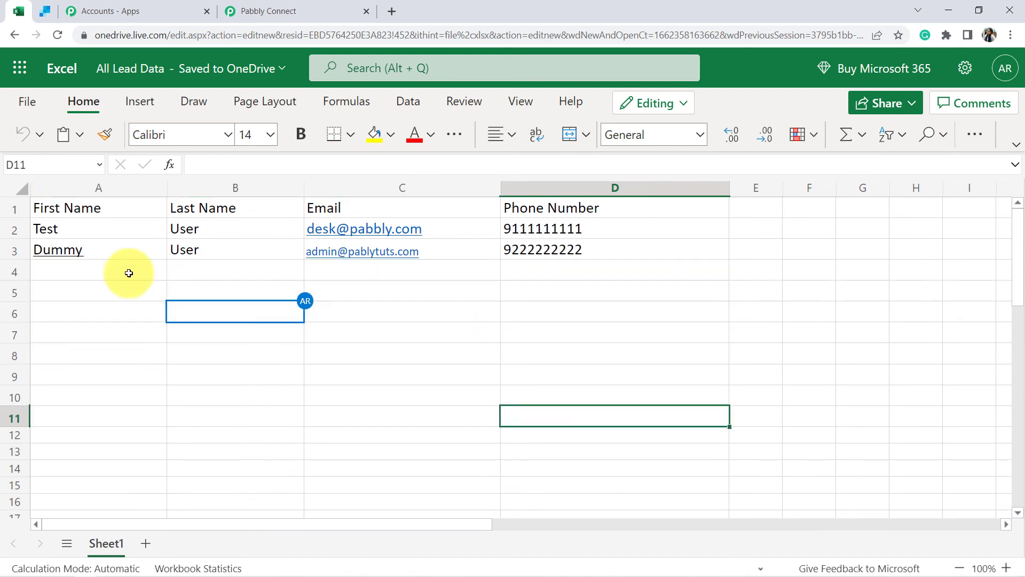
{"action": "left_click_drag", "start_coordinate": [130, 270], "coordinate": [599, 400]}
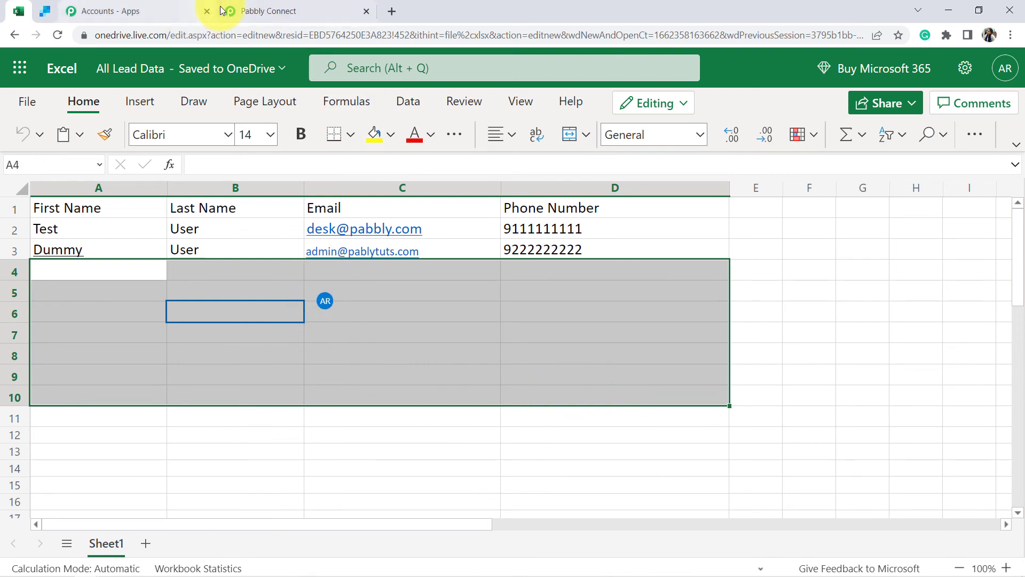
{"action": "left_click", "coordinate": [293, 7]}
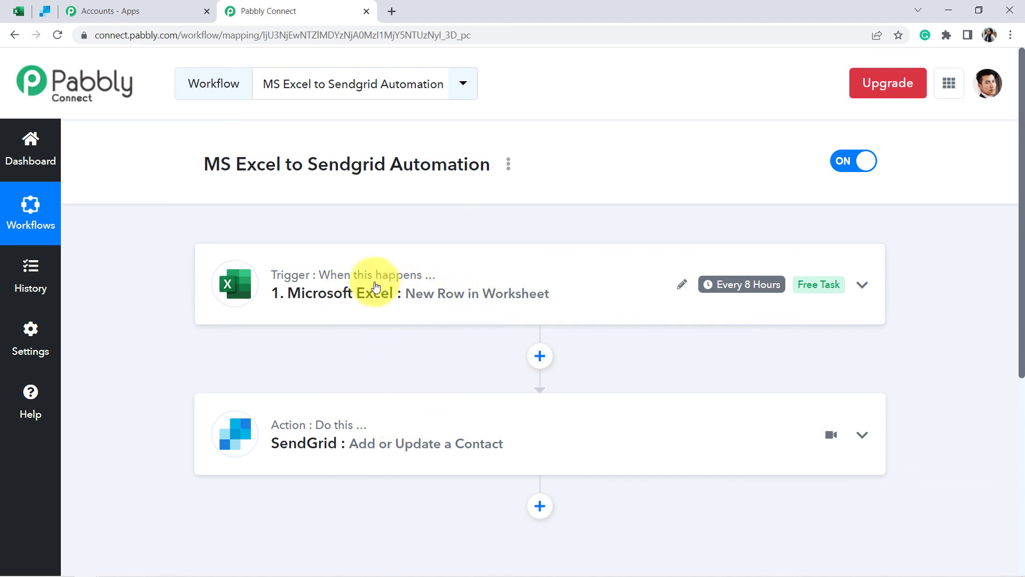
{"action": "left_click", "coordinate": [509, 165]}
{"action": "left_click", "coordinate": [449, 246]}
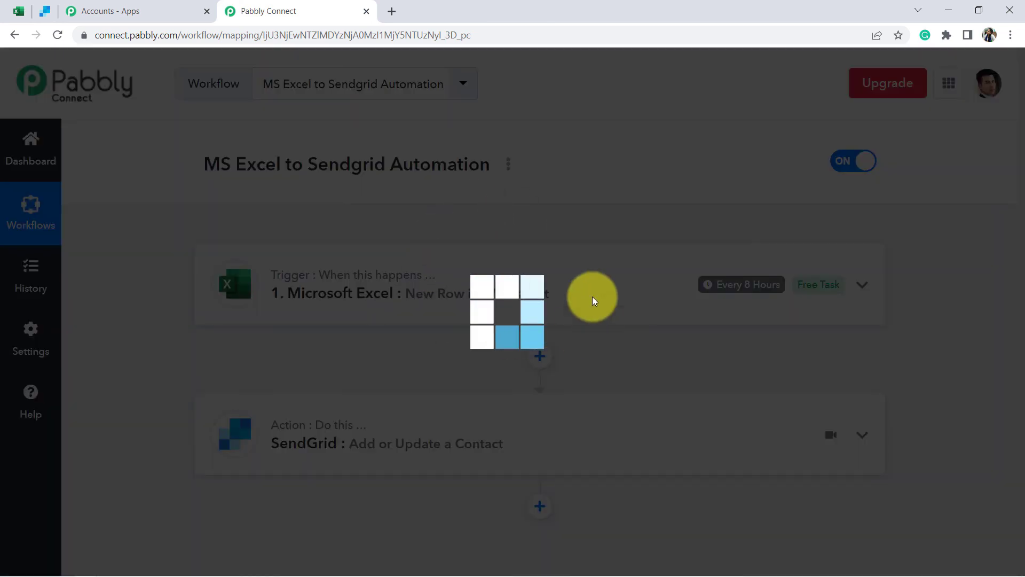
{"action": "left_click_drag", "start_coordinate": [350, 320], "coordinate": [636, 321]}
{"action": "left_click", "coordinate": [519, 415]}
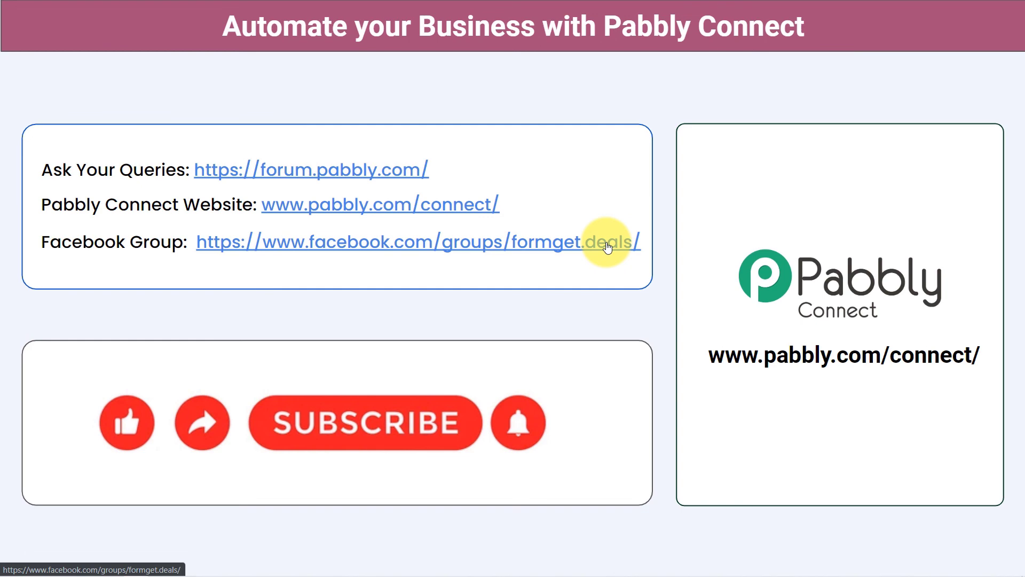
{"action": "left_click", "coordinate": [275, 421]}
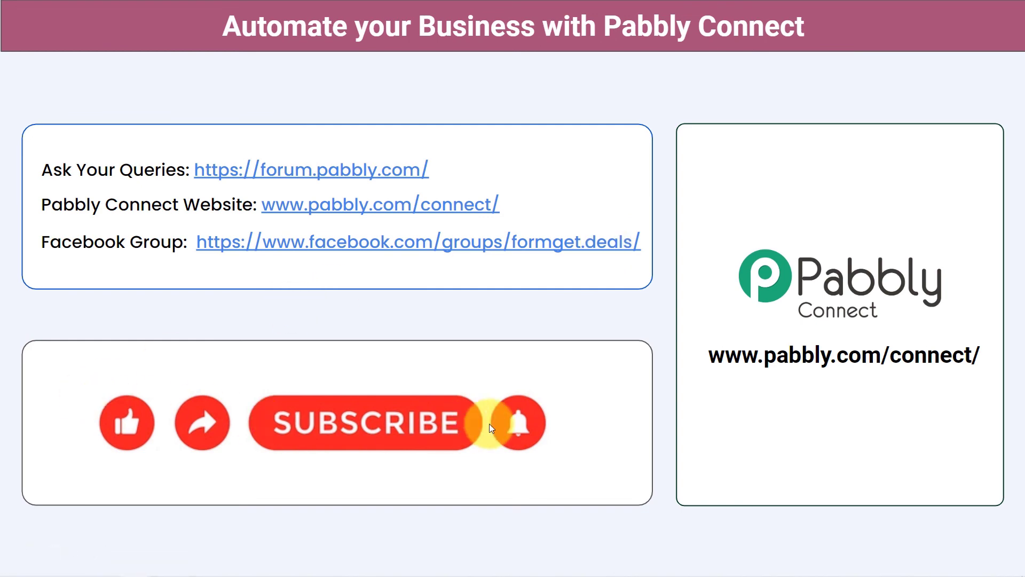